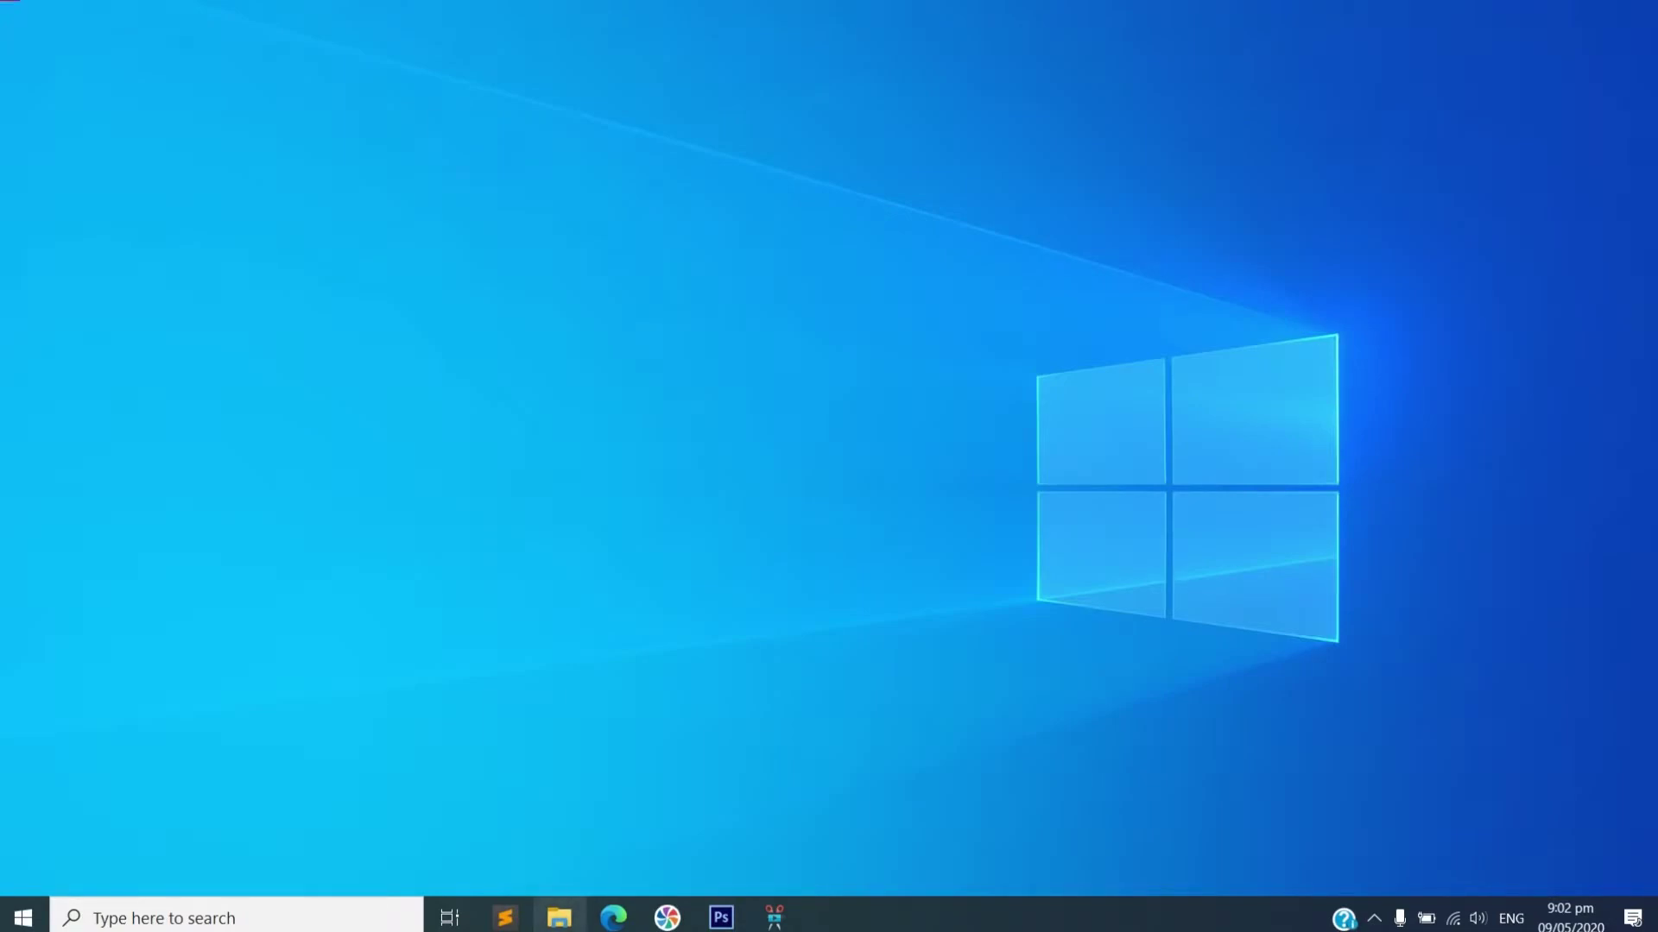
Step: Open File Explorer and check the Desktop, Downloads and Documents folders from Quick access
key(super+e)
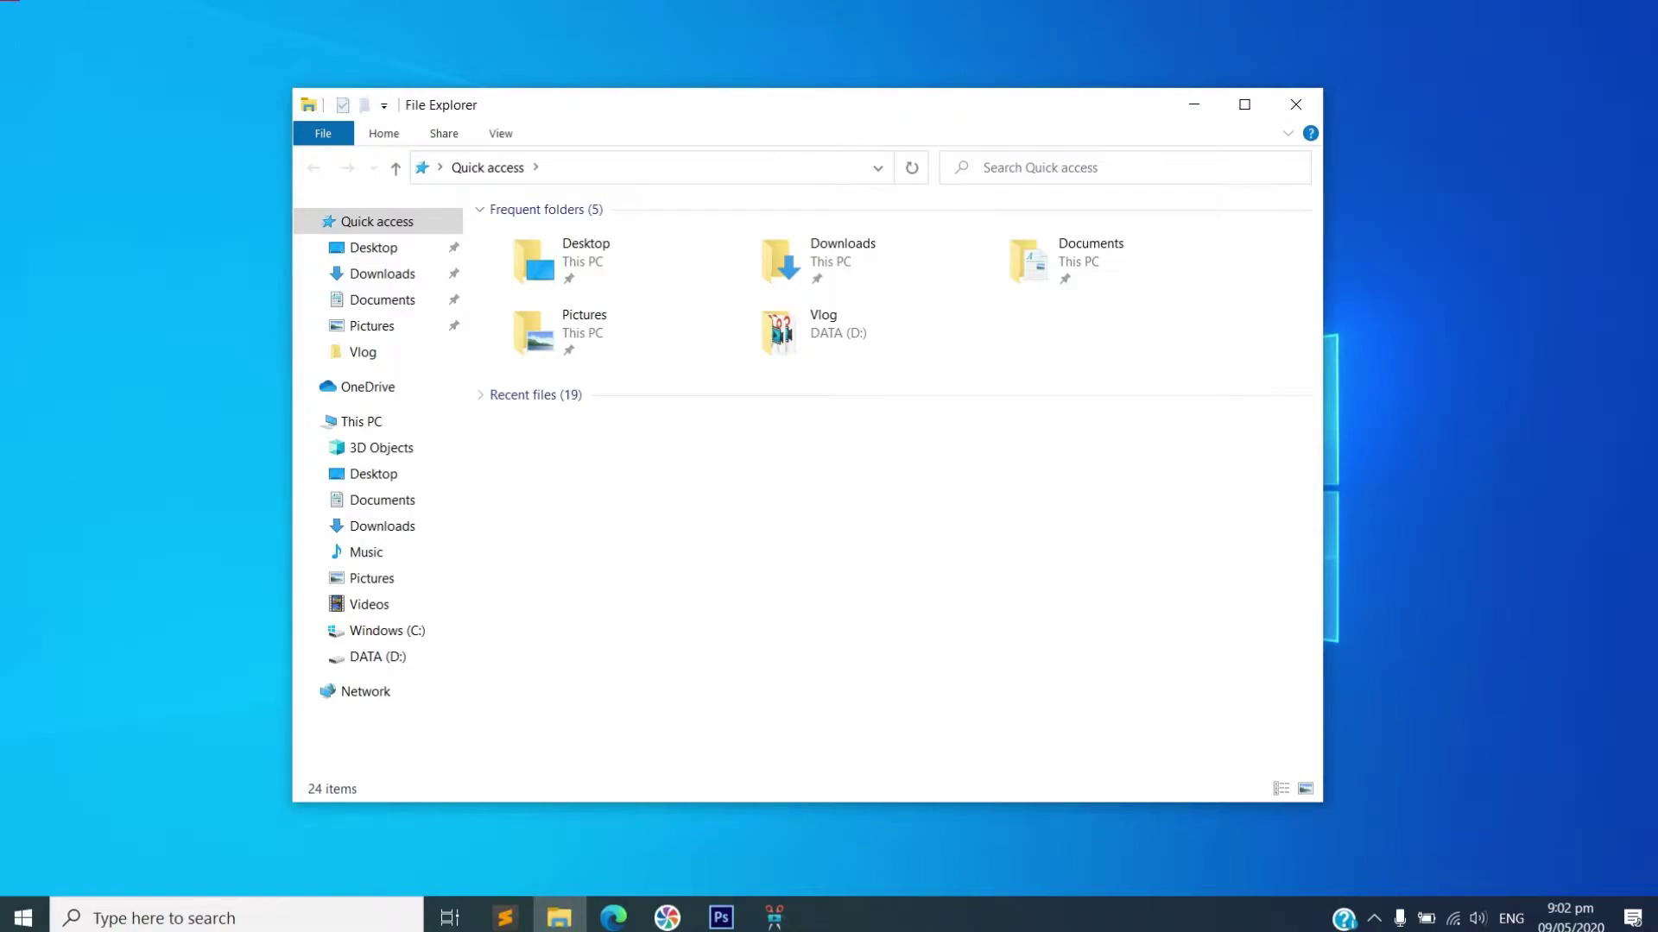
double_click(536, 259)
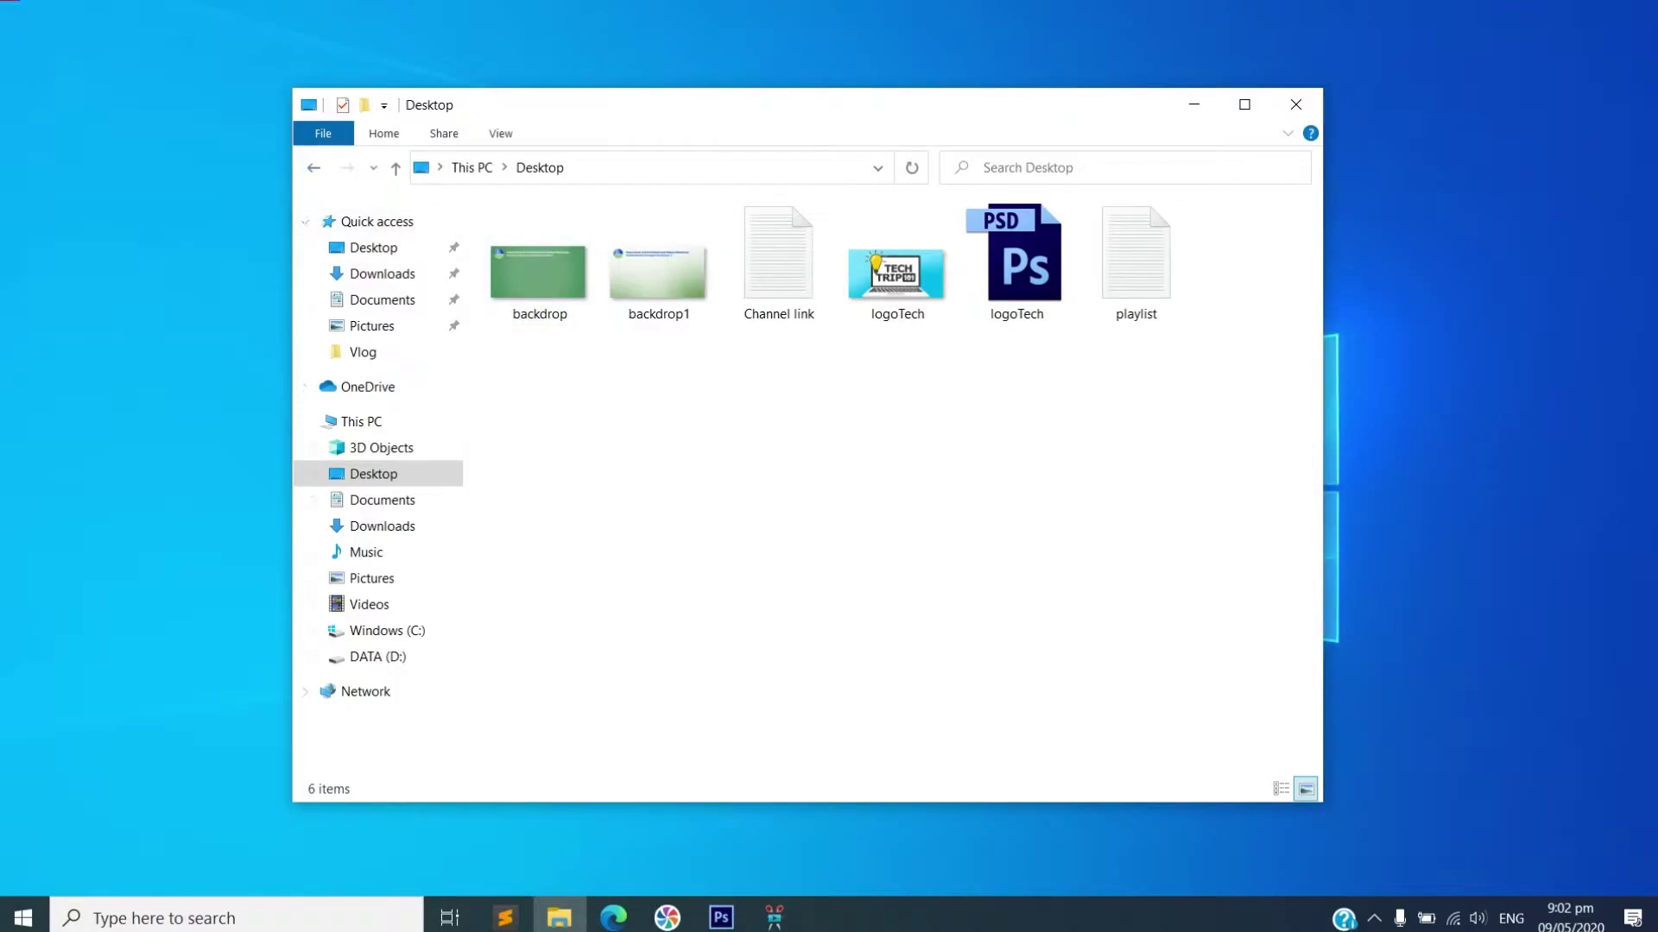
key(alt+Left)
double_click(829, 259)
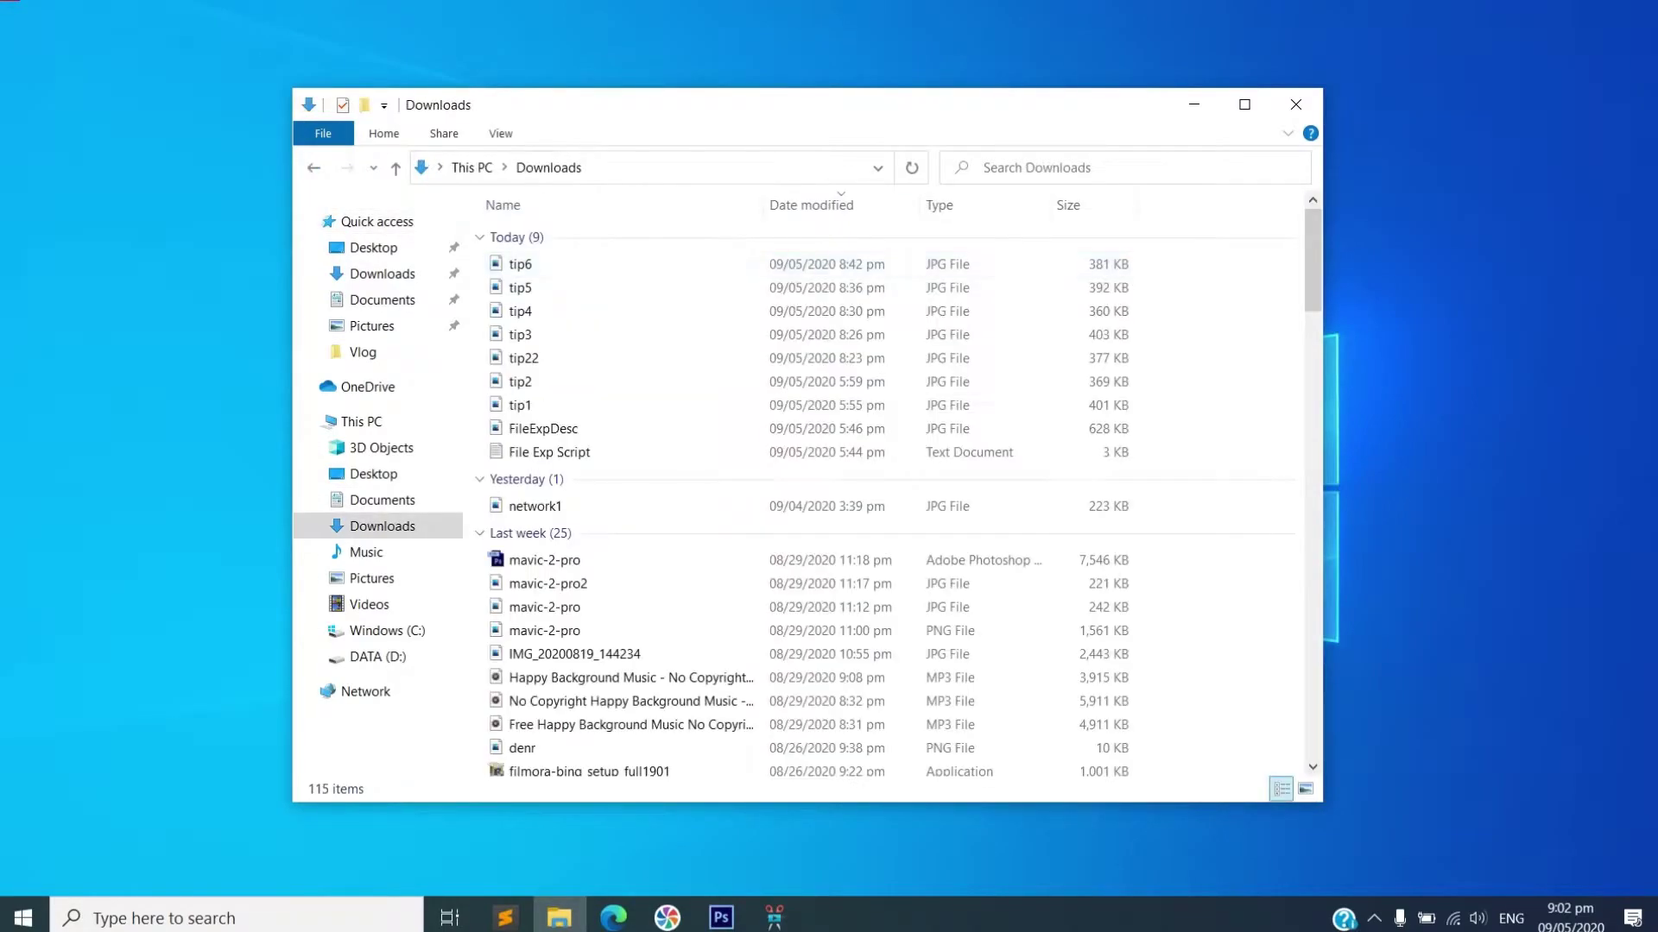
key(alt+Left)
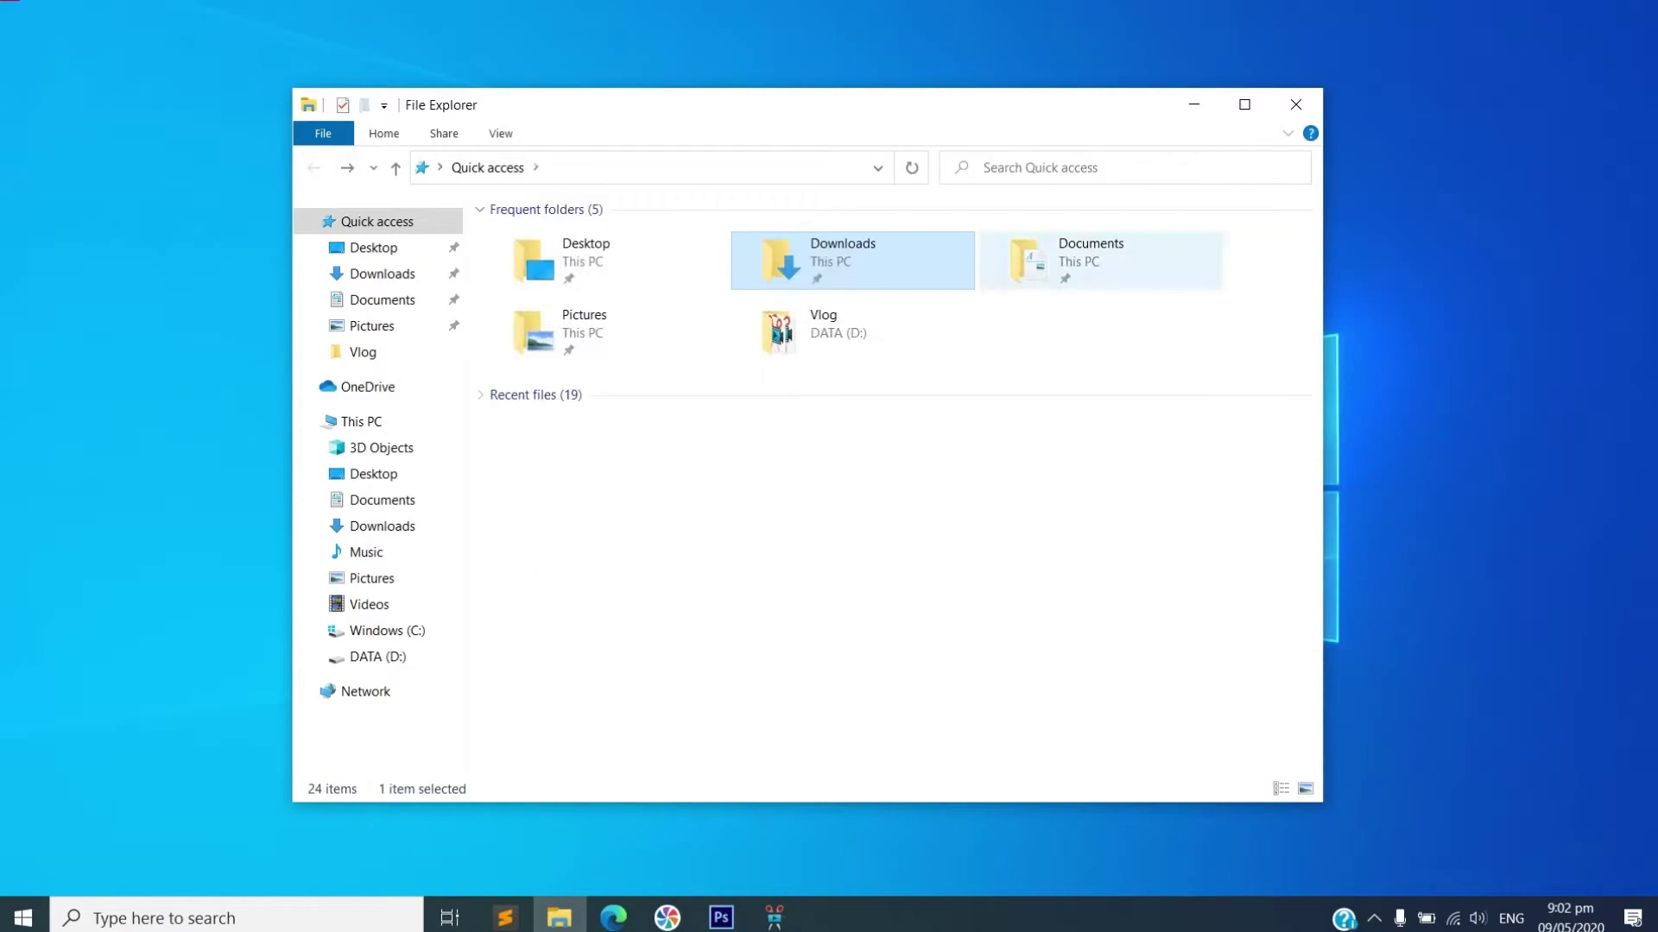
double_click(1092, 259)
key(alt+Left)
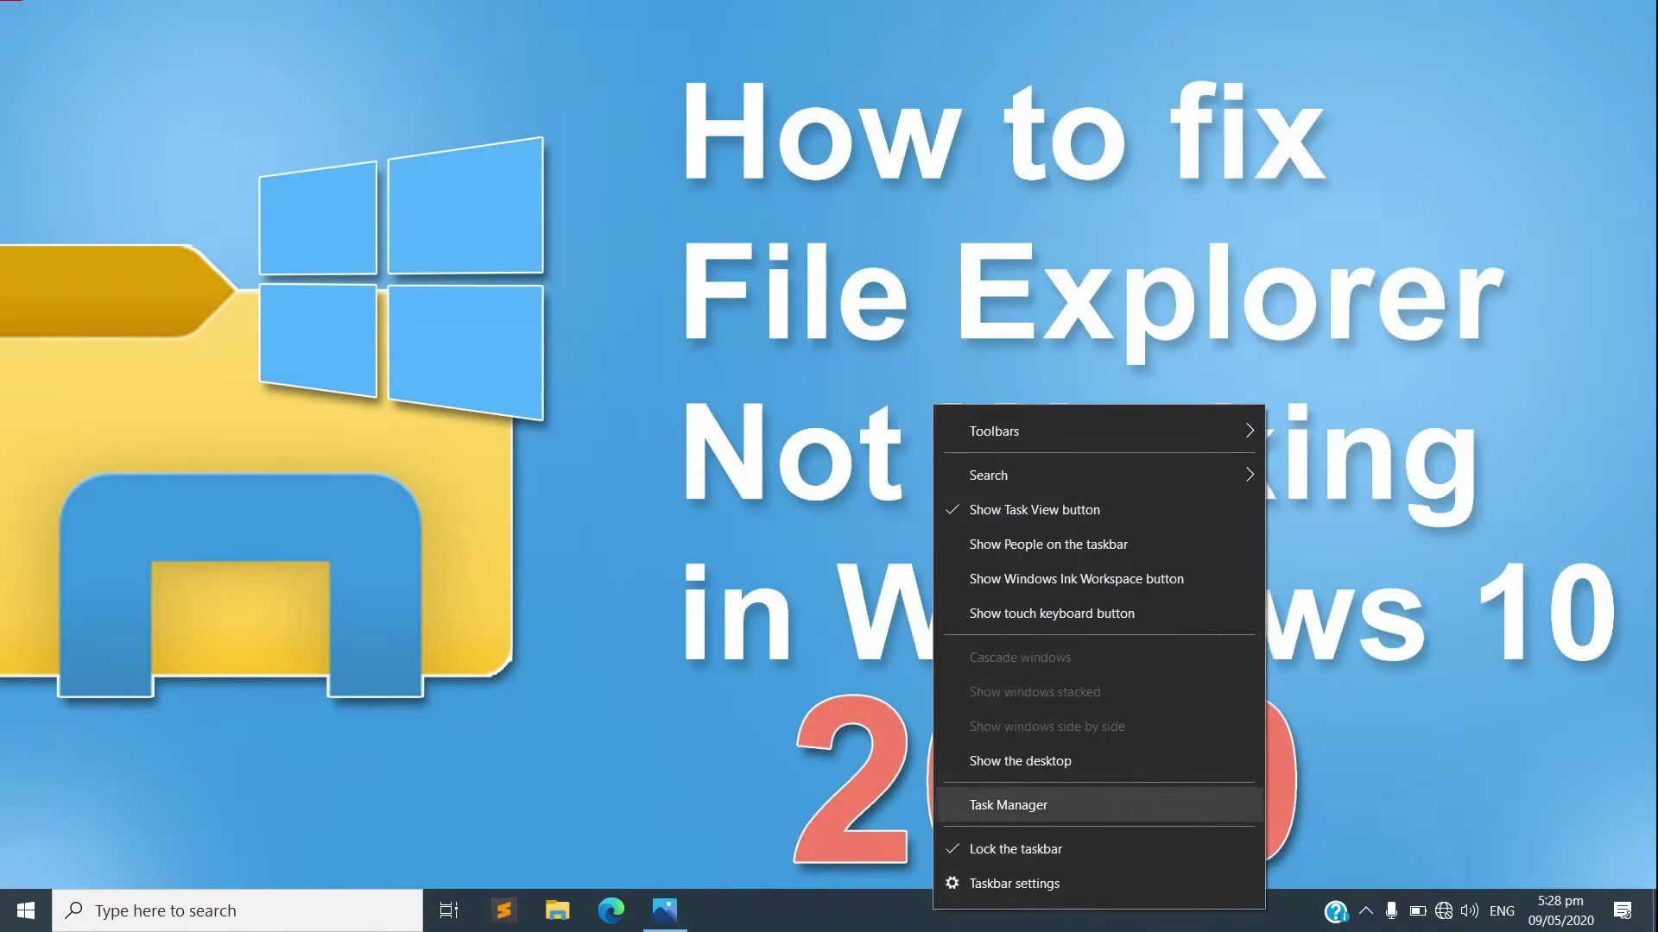
Step: Restart the Windows Explorer process from Task Manager's Processes list
click(1009, 804)
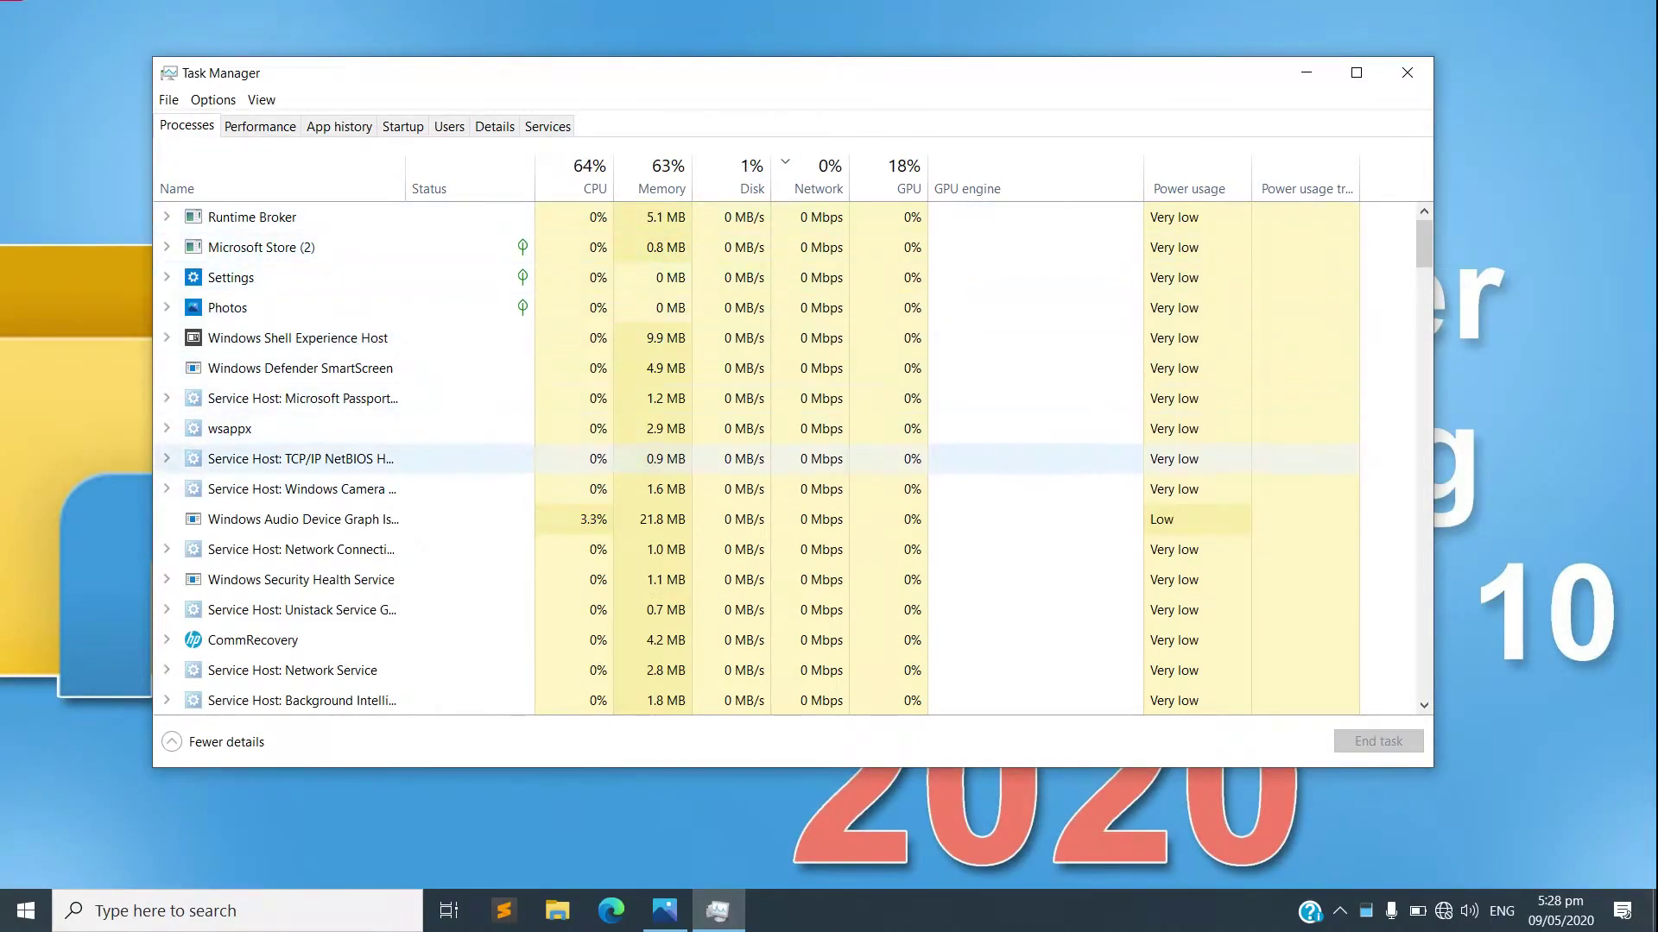
scroll(784, 458, down, 6)
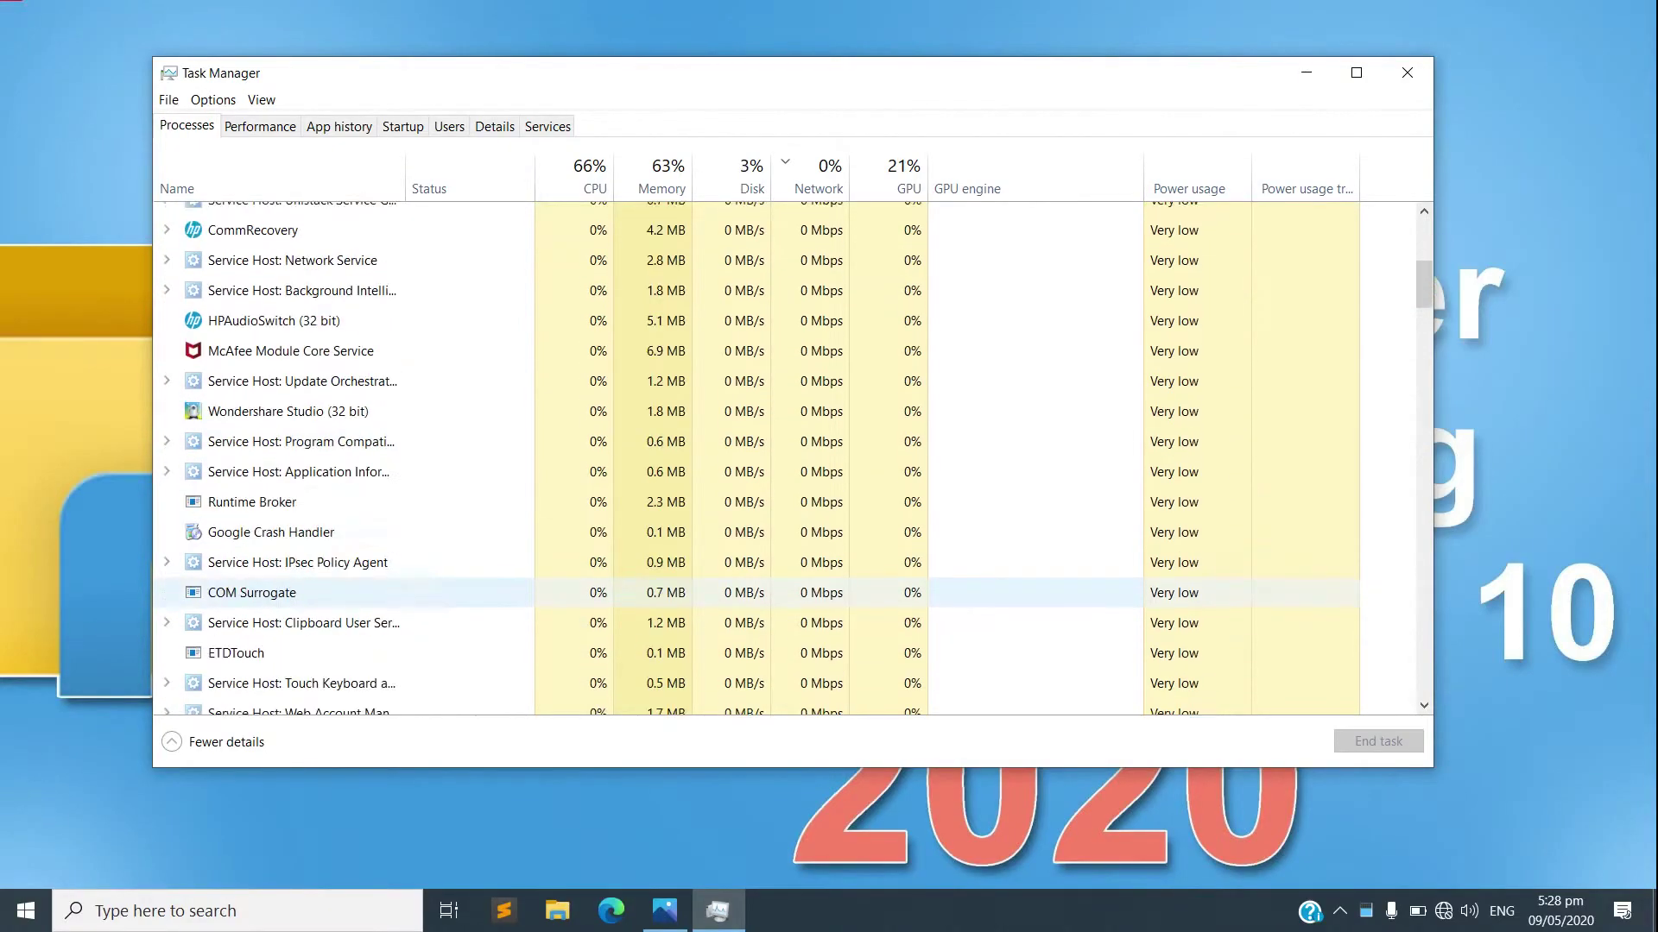
scroll(777, 587, down, 8)
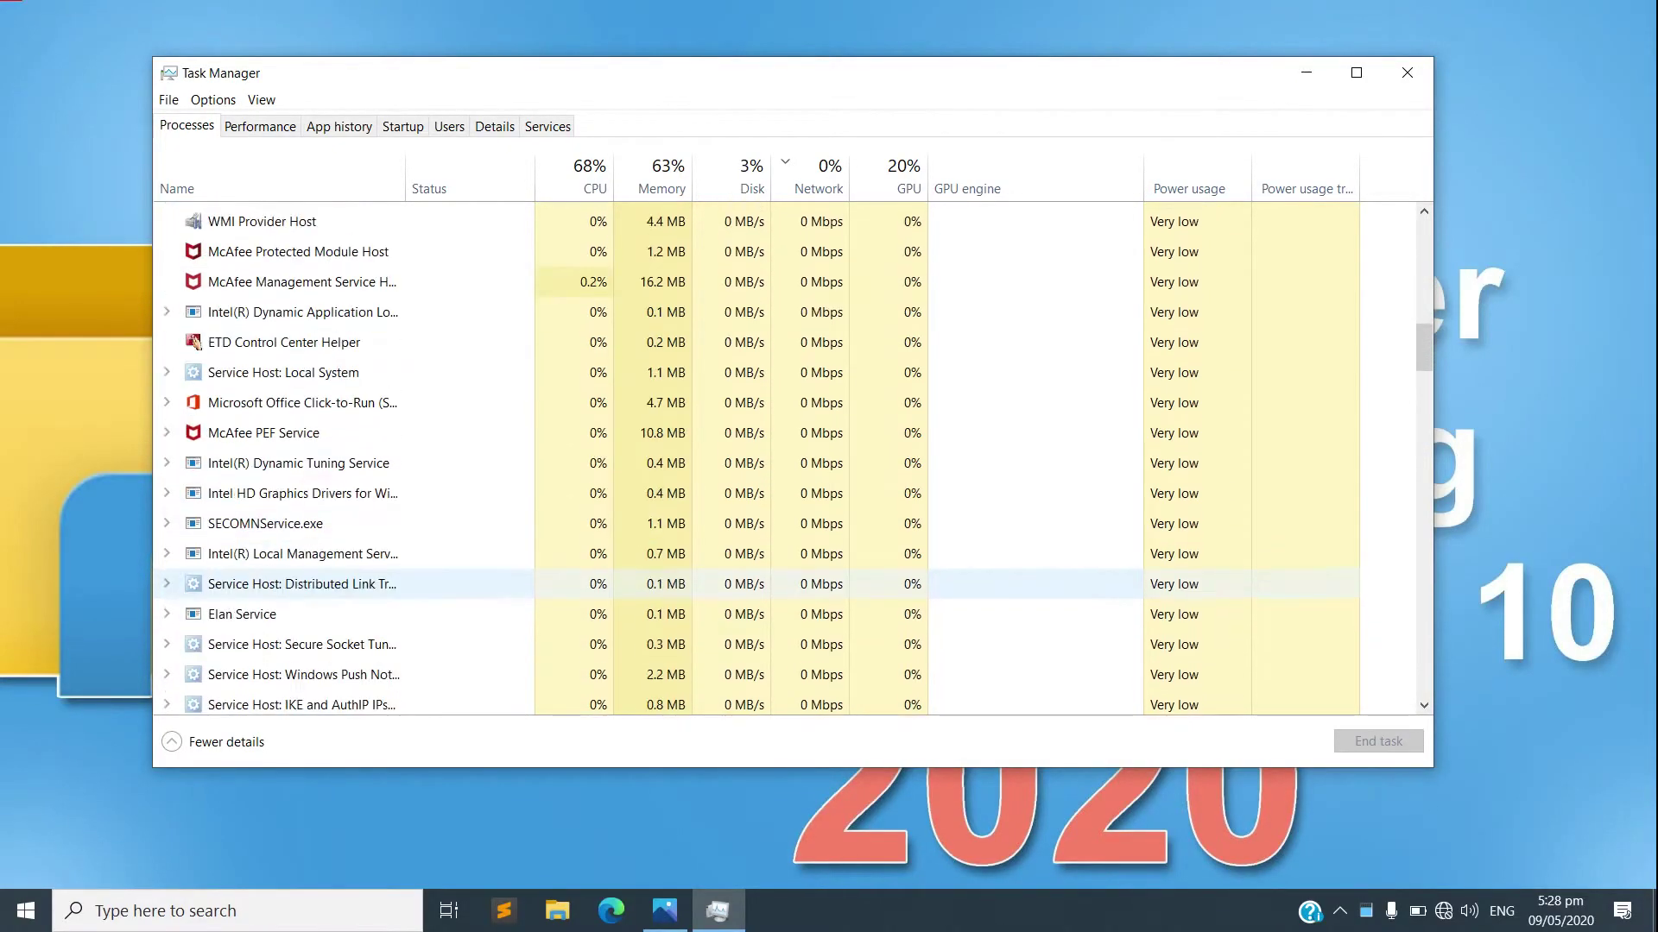
scroll(777, 588, down, 9)
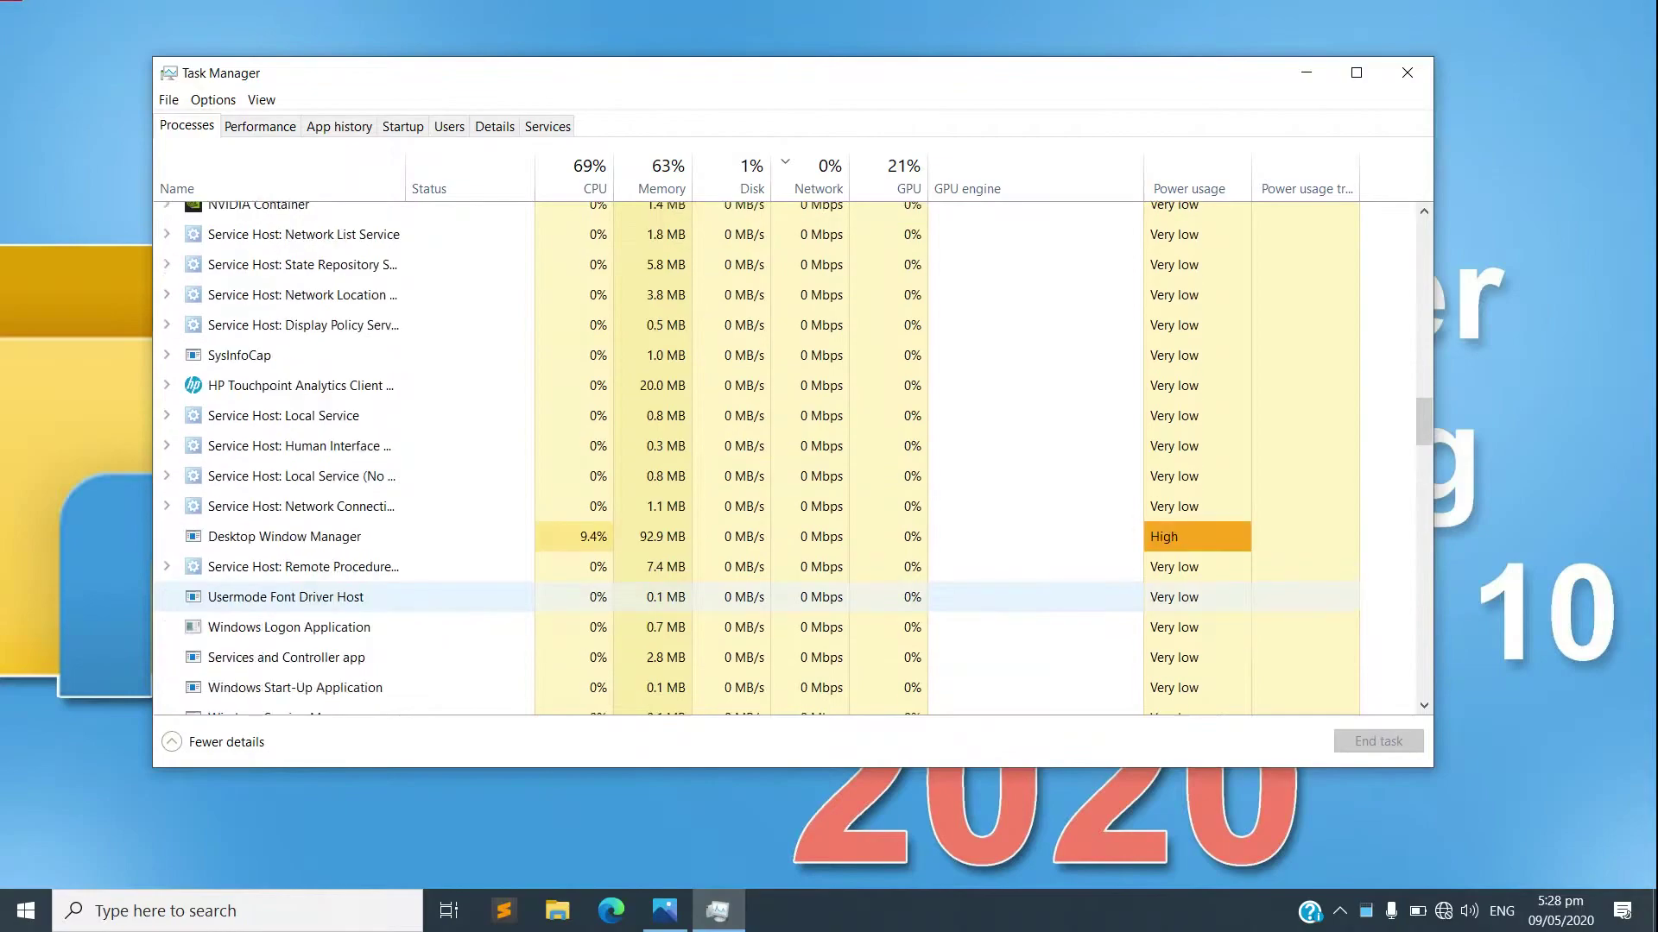
scroll(777, 596, down, 5)
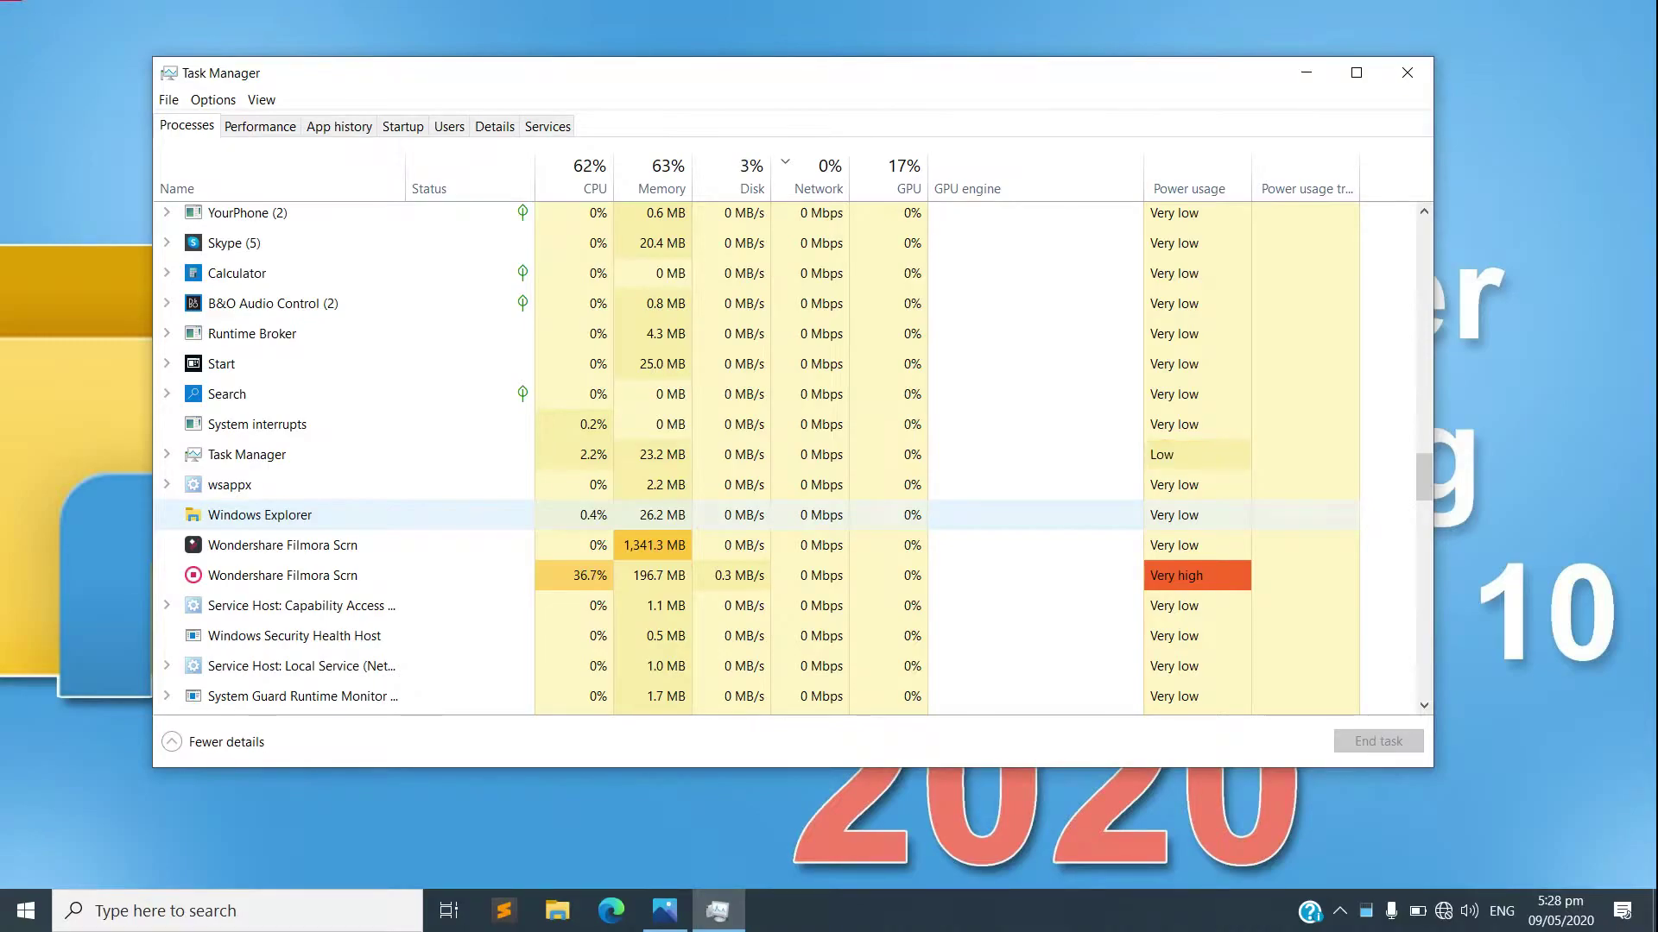
right_click(304, 517)
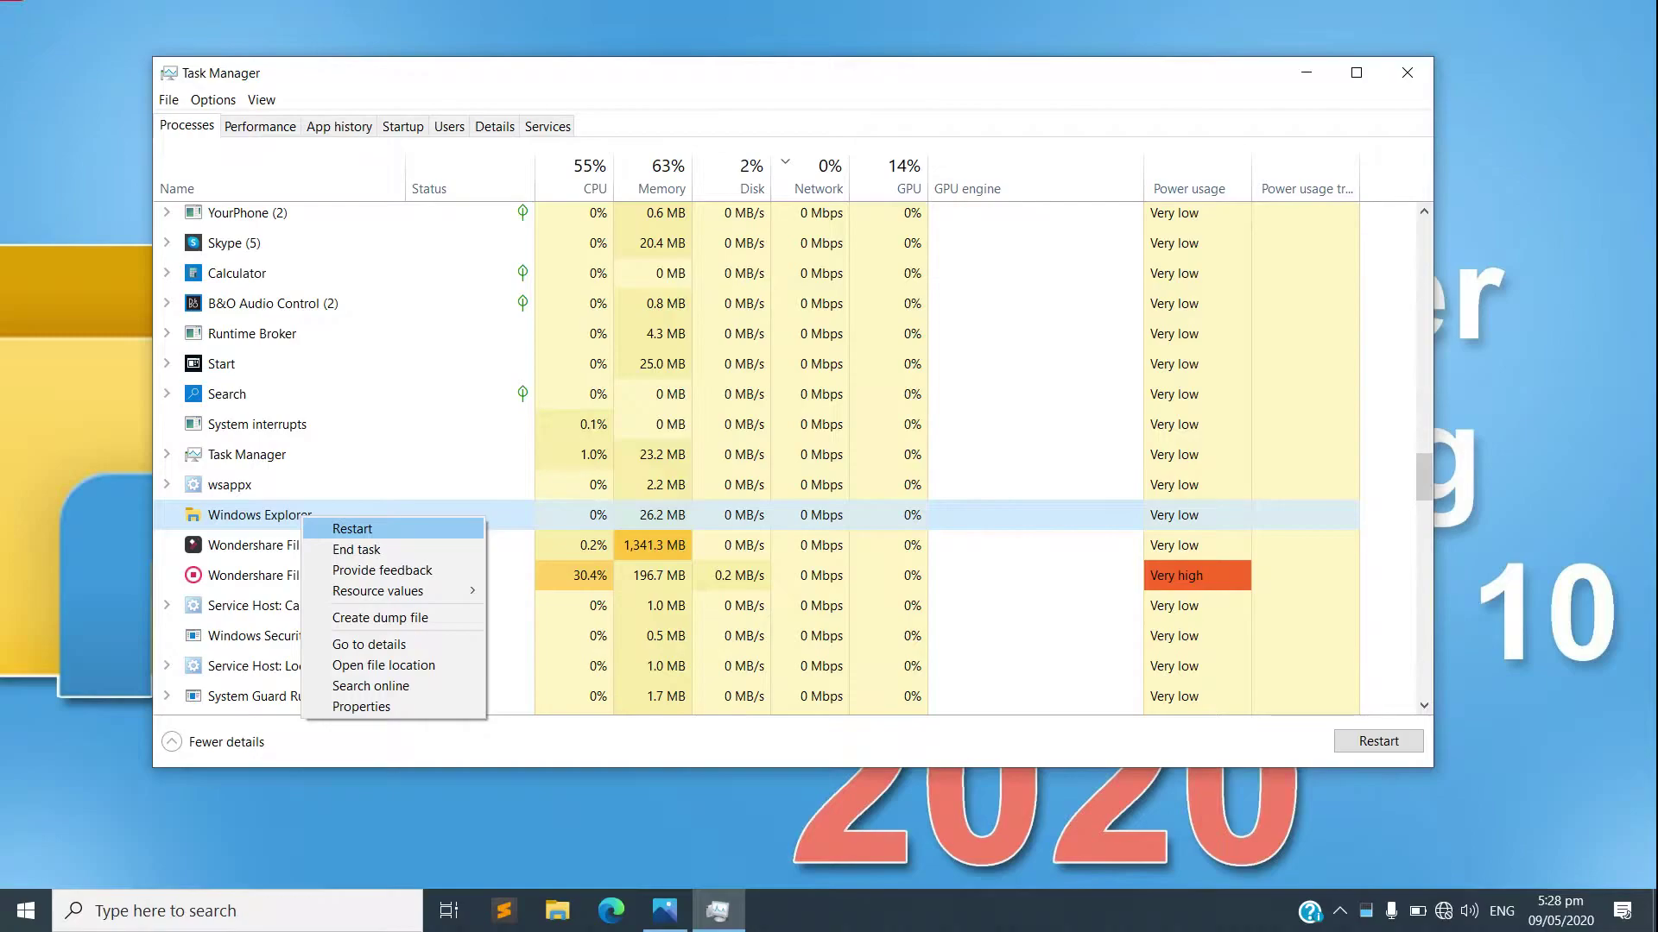
key(Return)
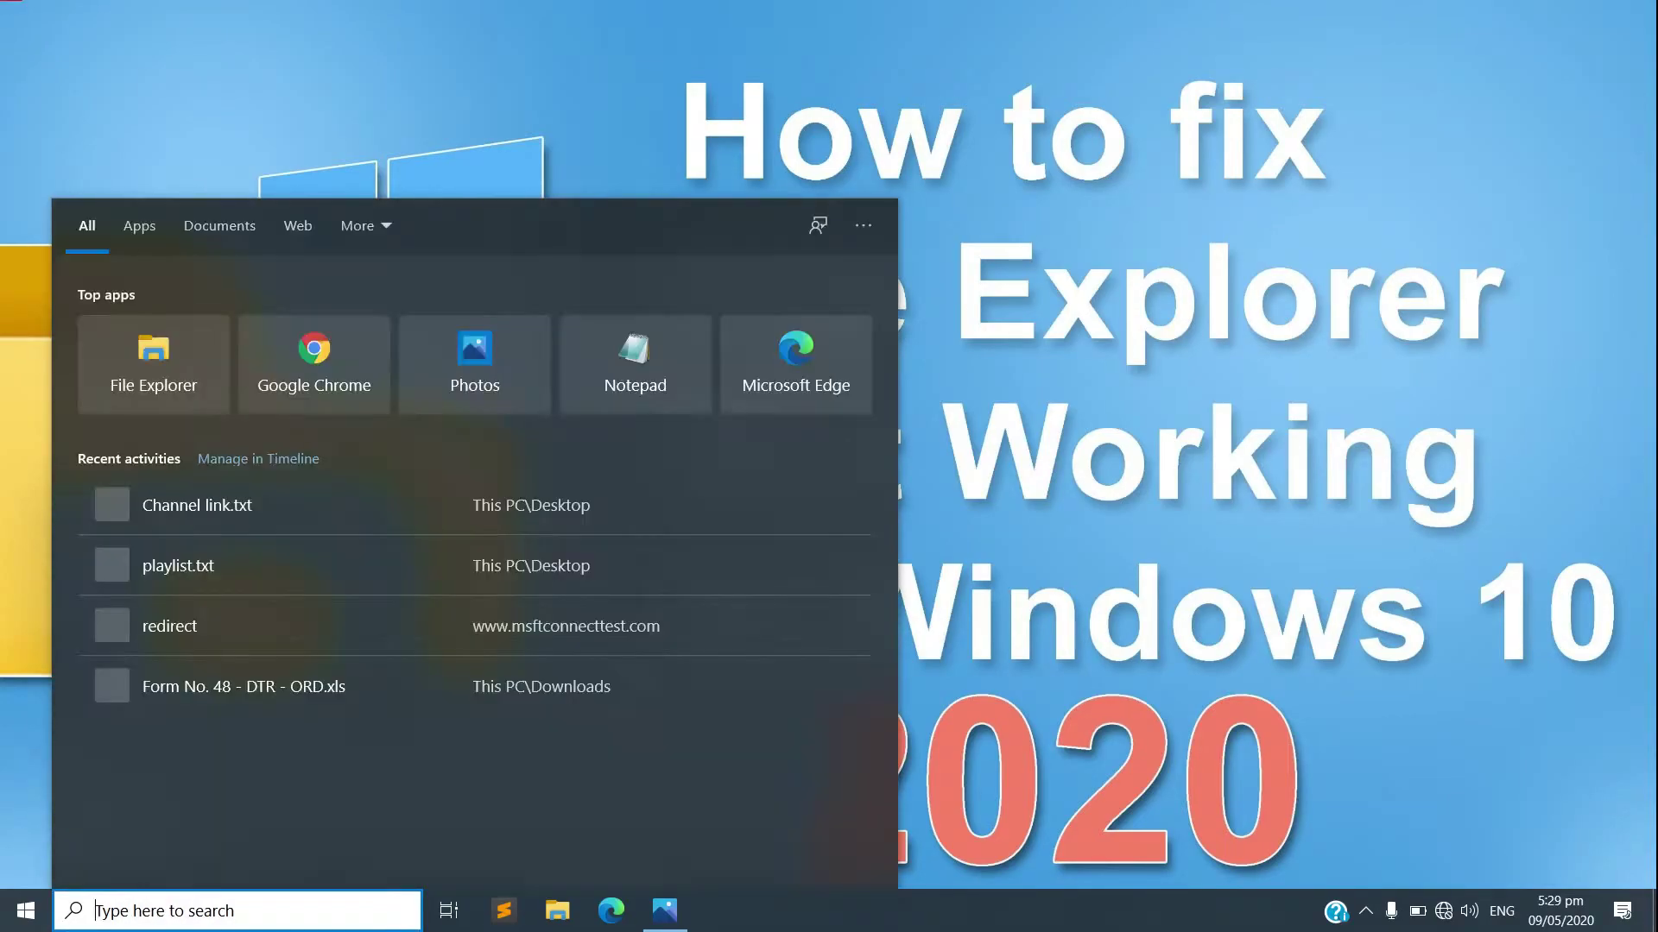
Step: Search for 'file explorer' and open File Explorer Options from the results
text(f)
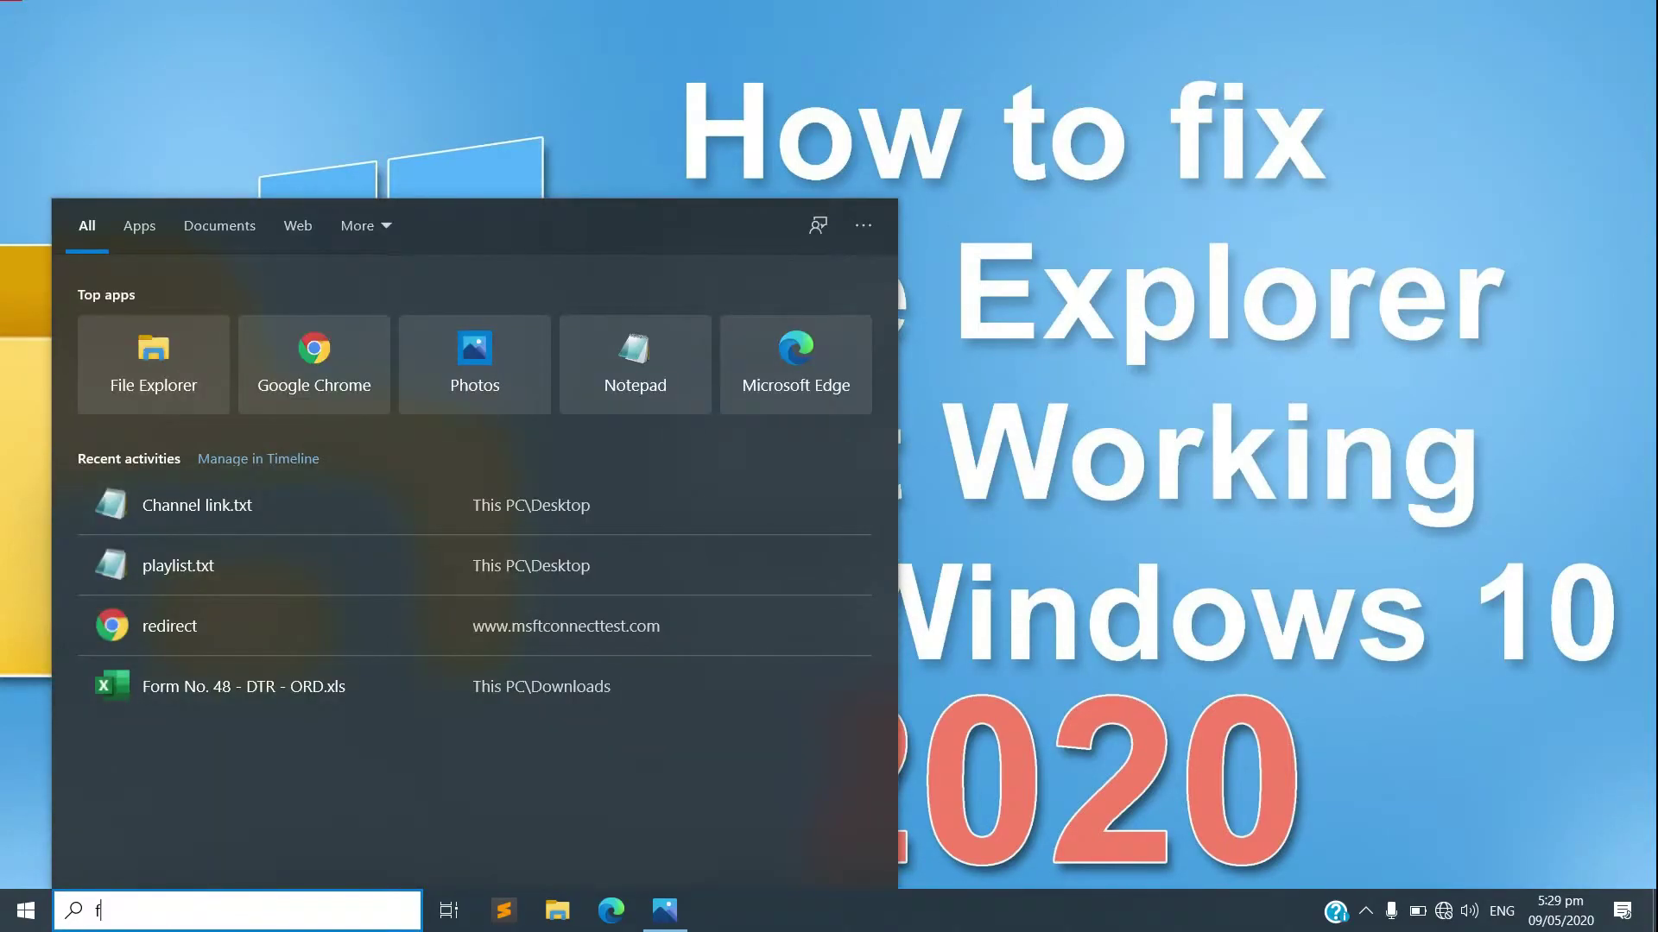
text(ile exploree)
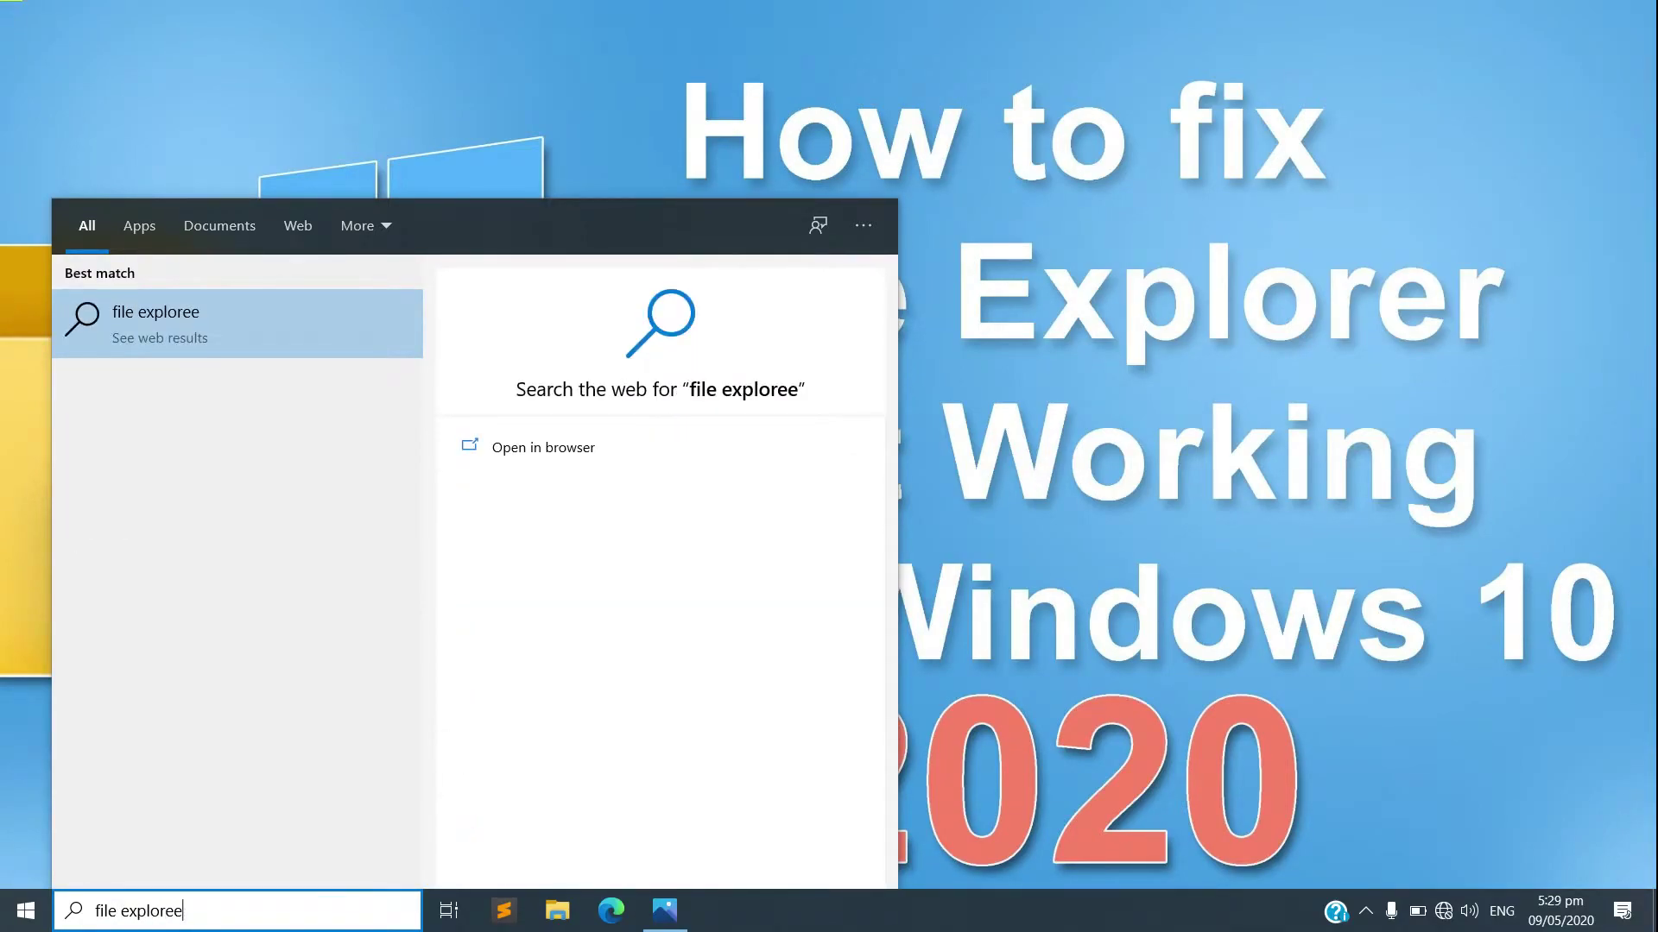
key(BackSpace)
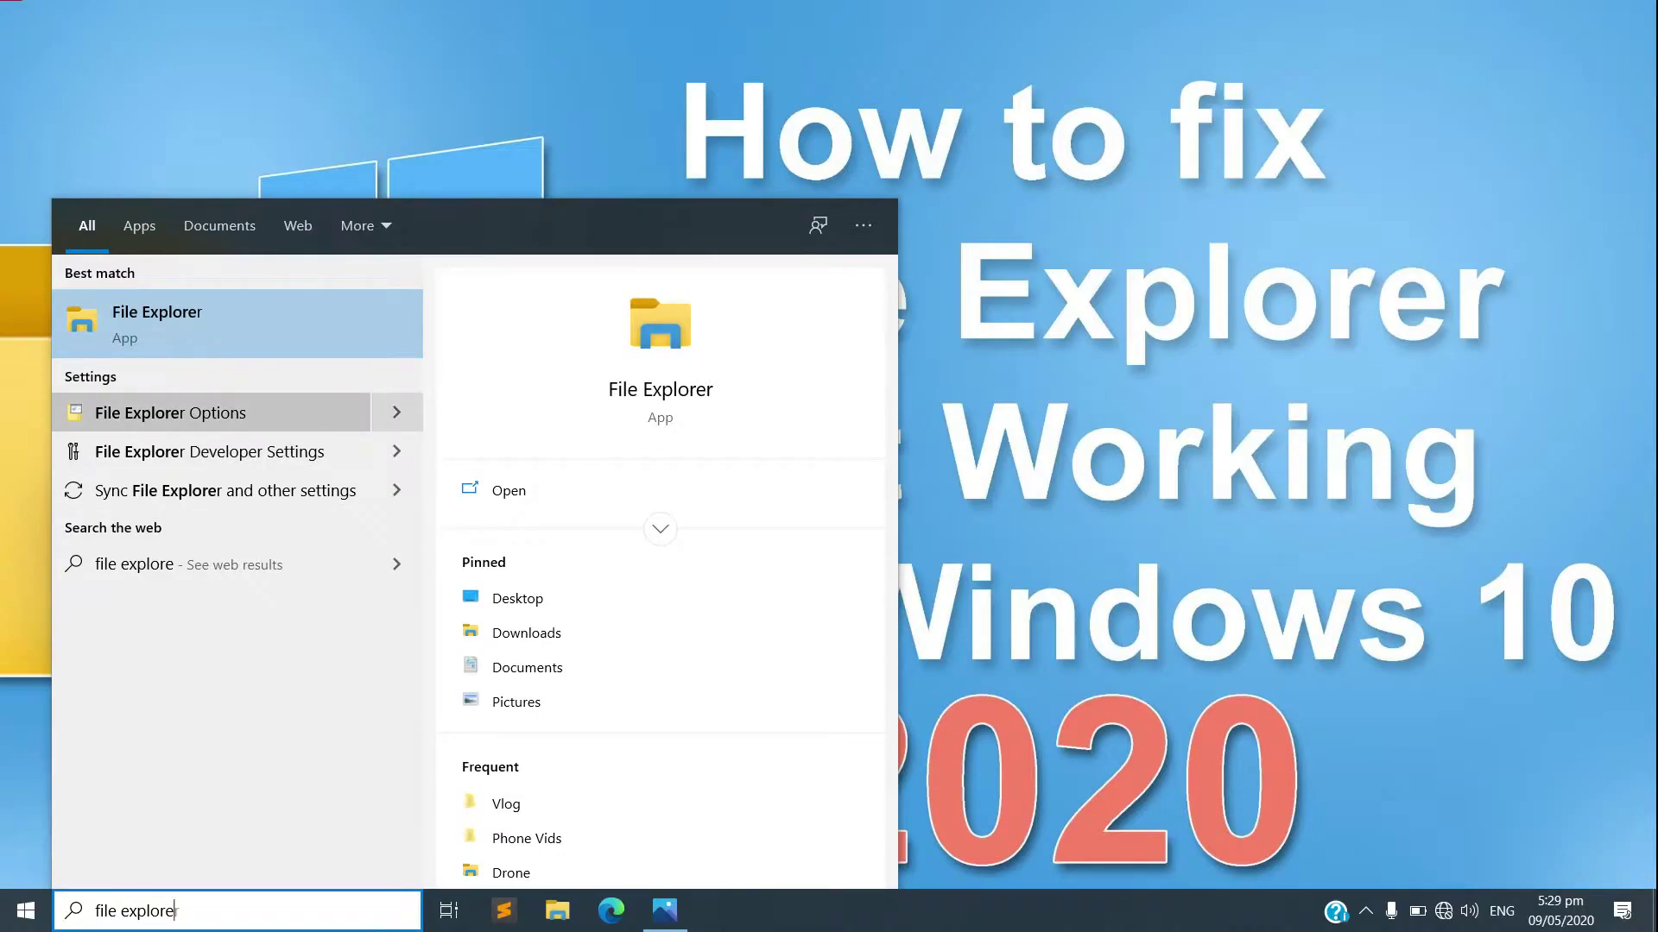
click(172, 412)
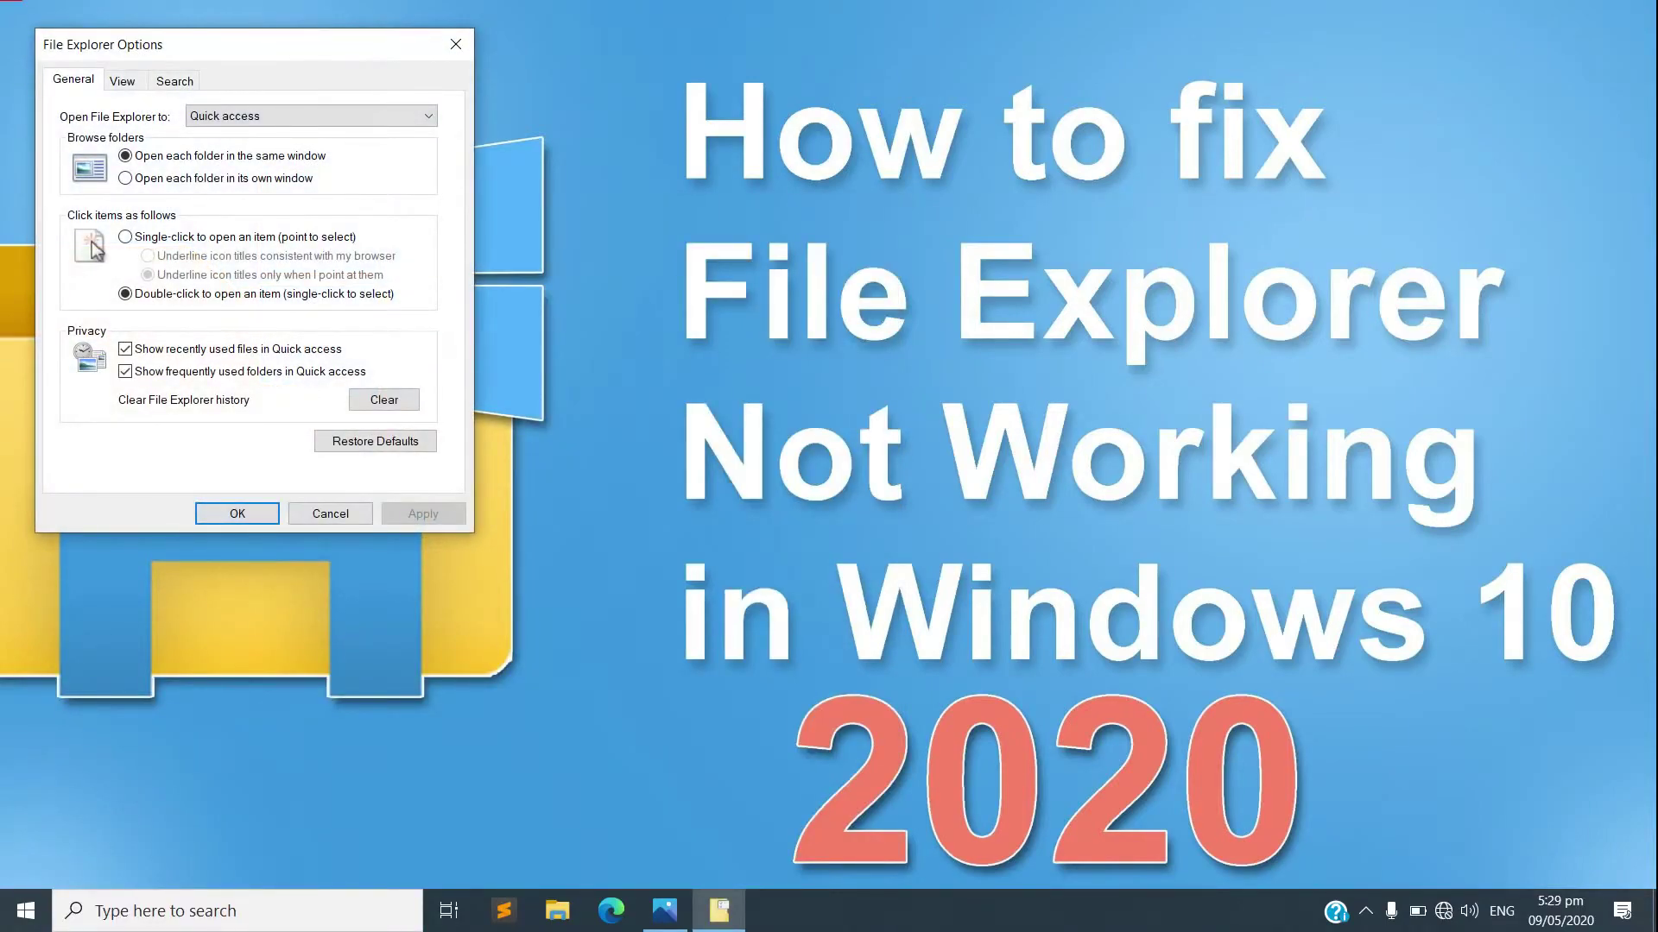
Step: Move File Explorer Options to the screen centre and clear the File Explorer history
drag(216, 44, 815, 120)
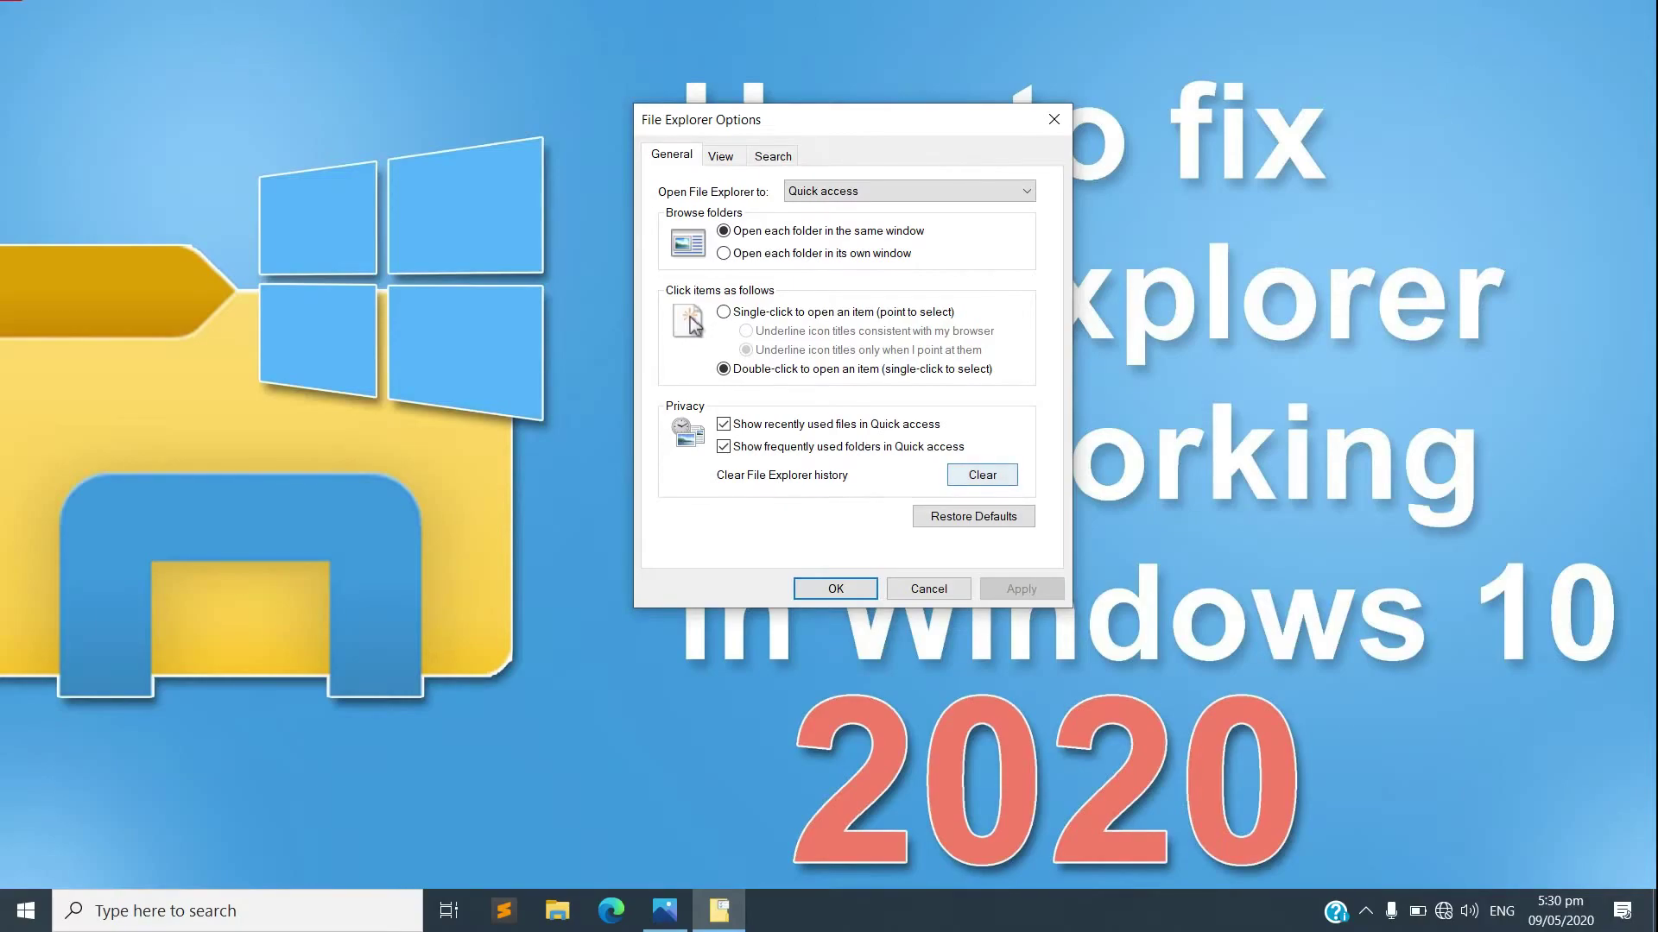
click(981, 474)
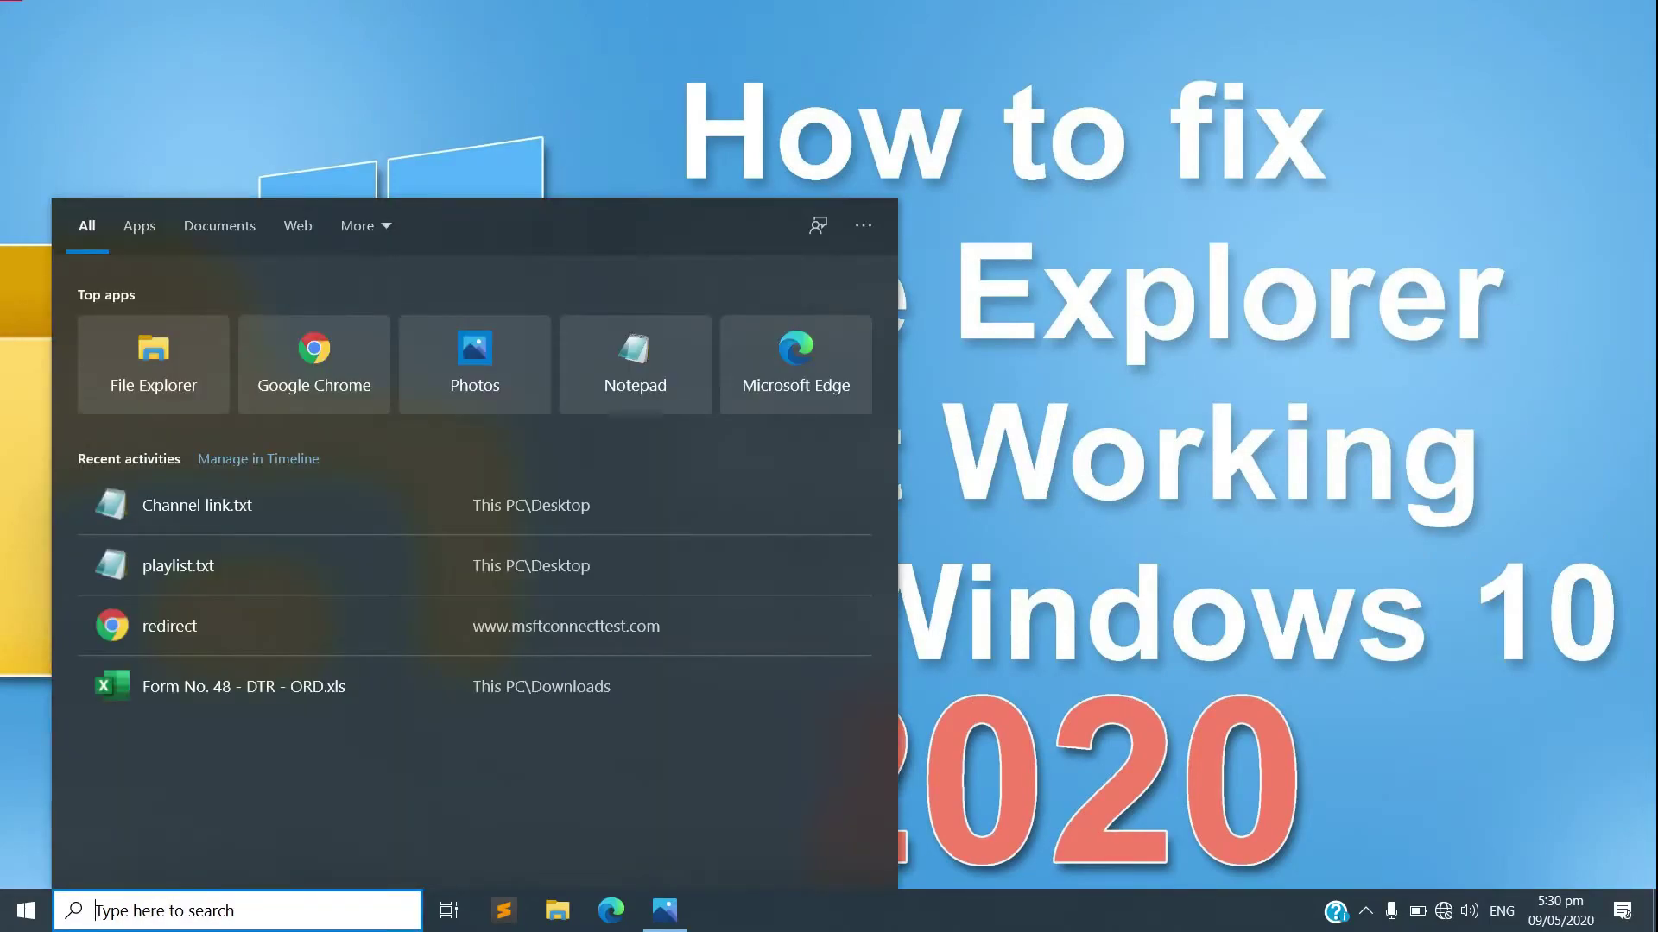
Step: Search 'file explorer' again and reopen File Explorer Options
text(file explorere)
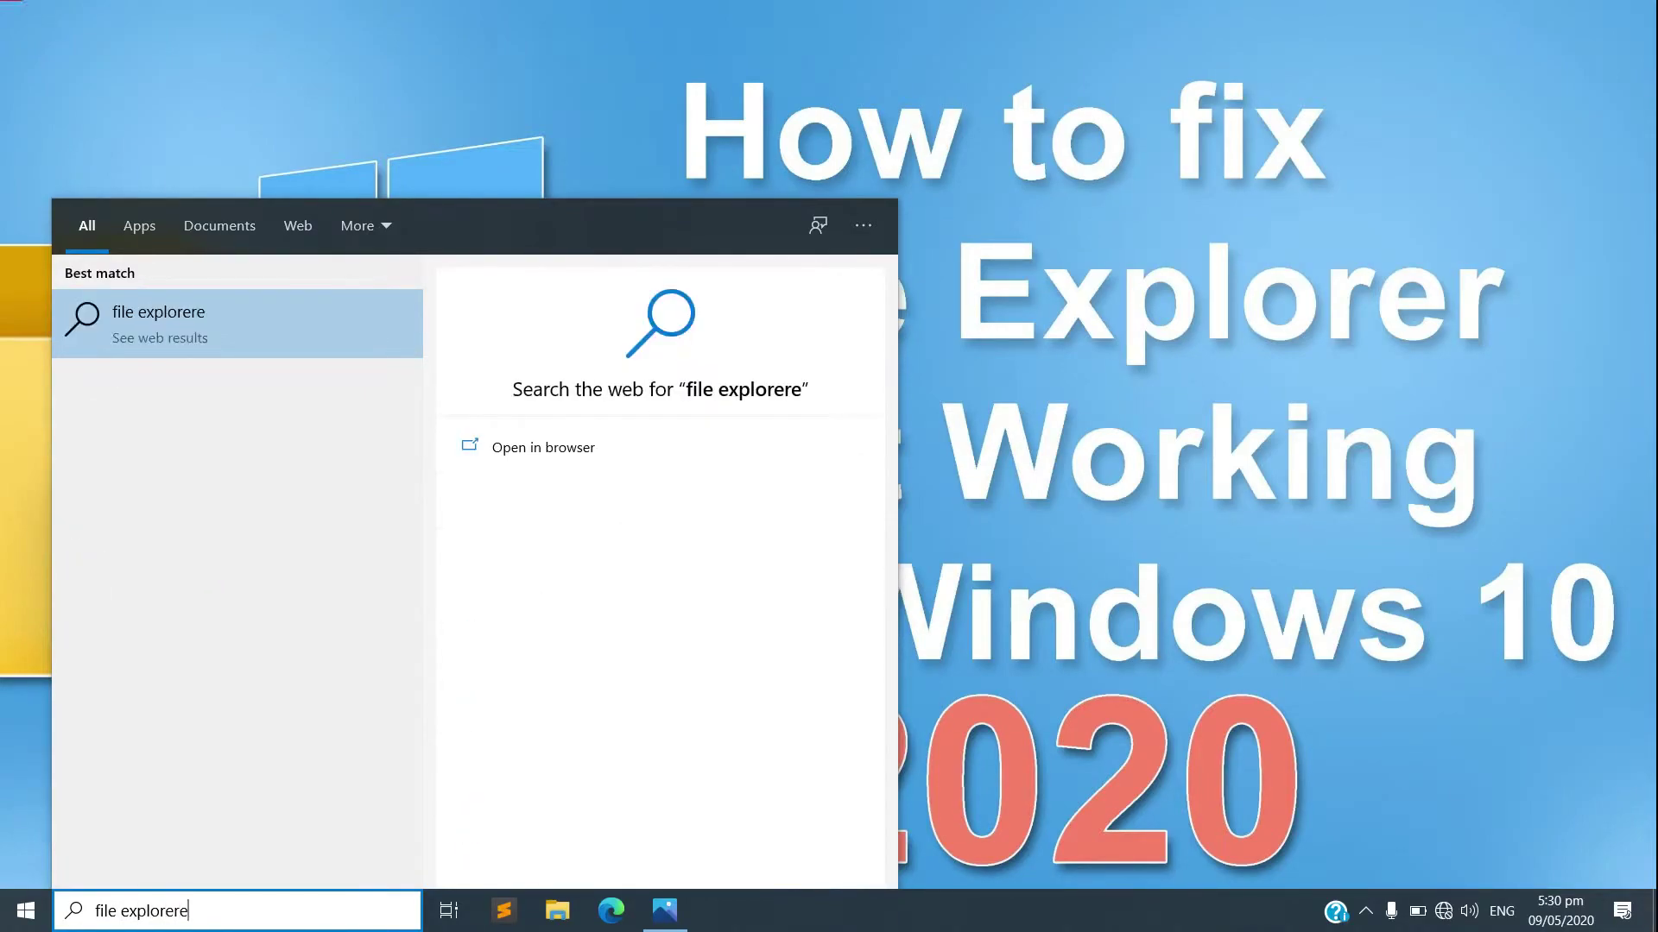
key(BackSpace)
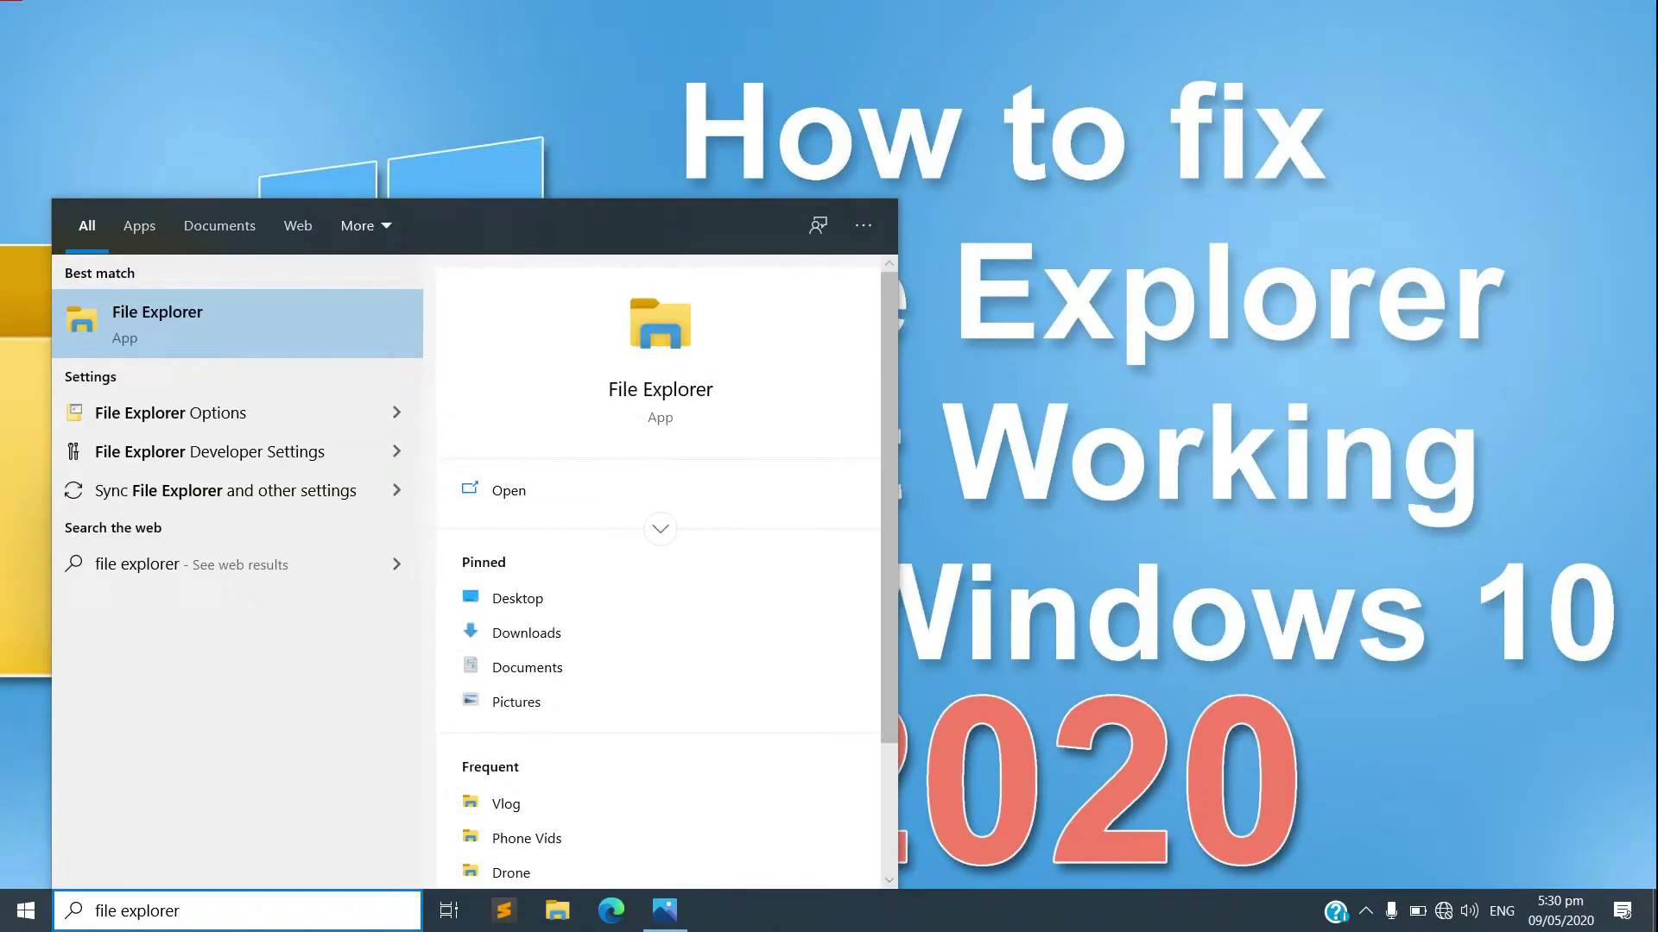
click(171, 413)
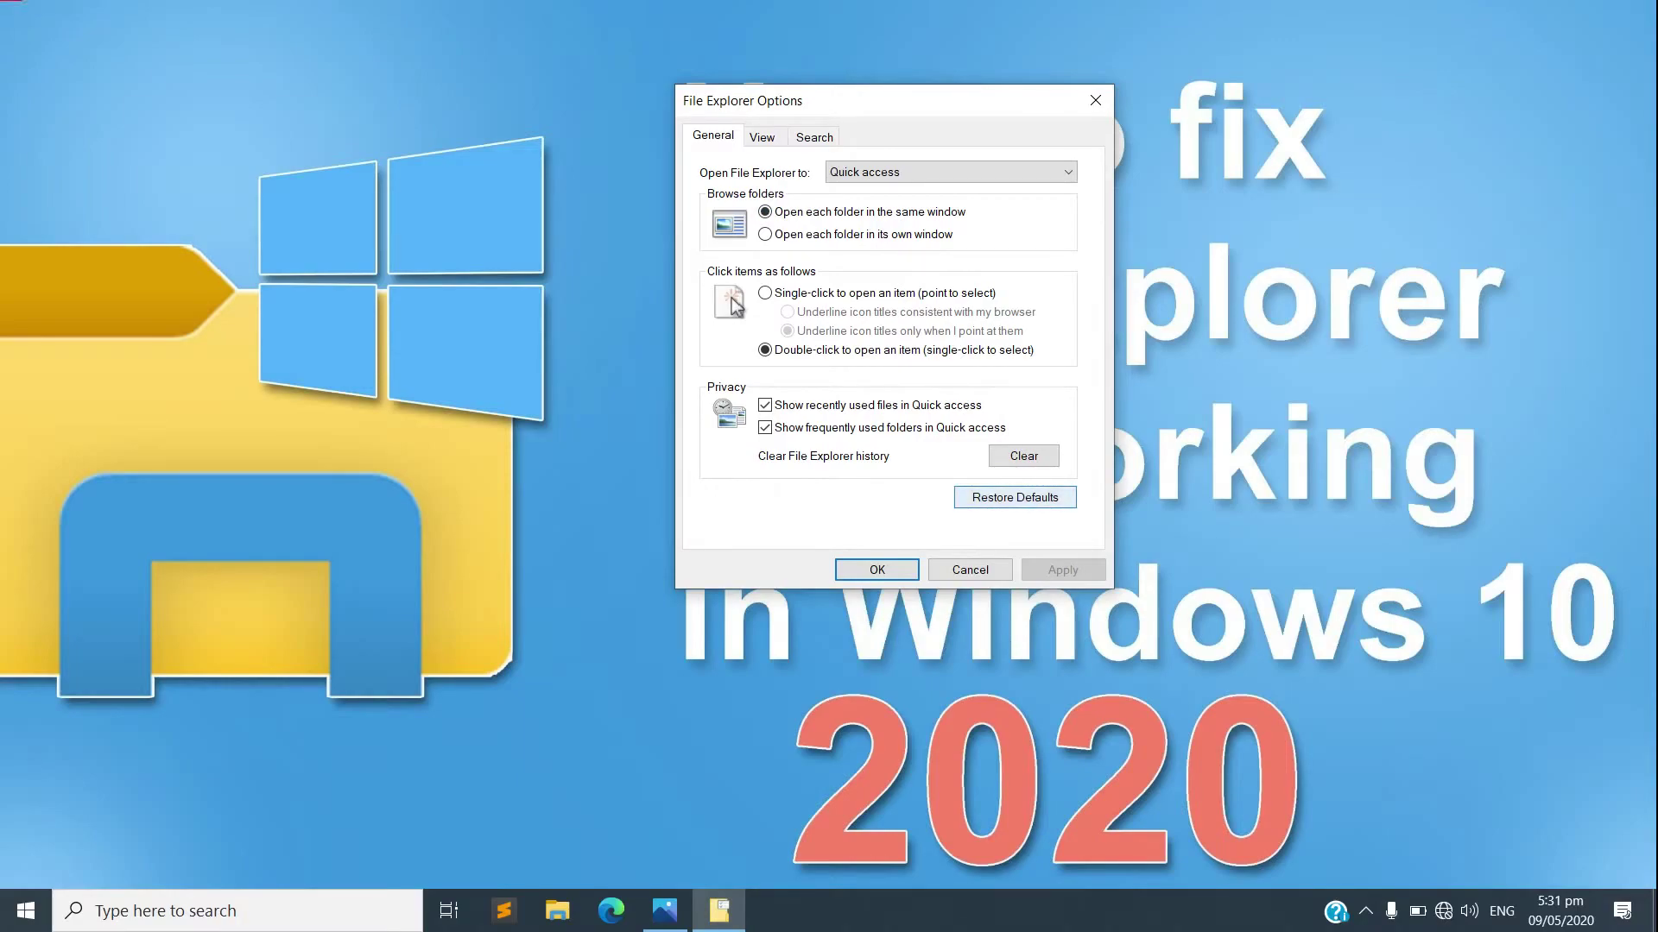
Step: Restore General and View defaults, resetting all folders to default views and advanced settings
click(1014, 497)
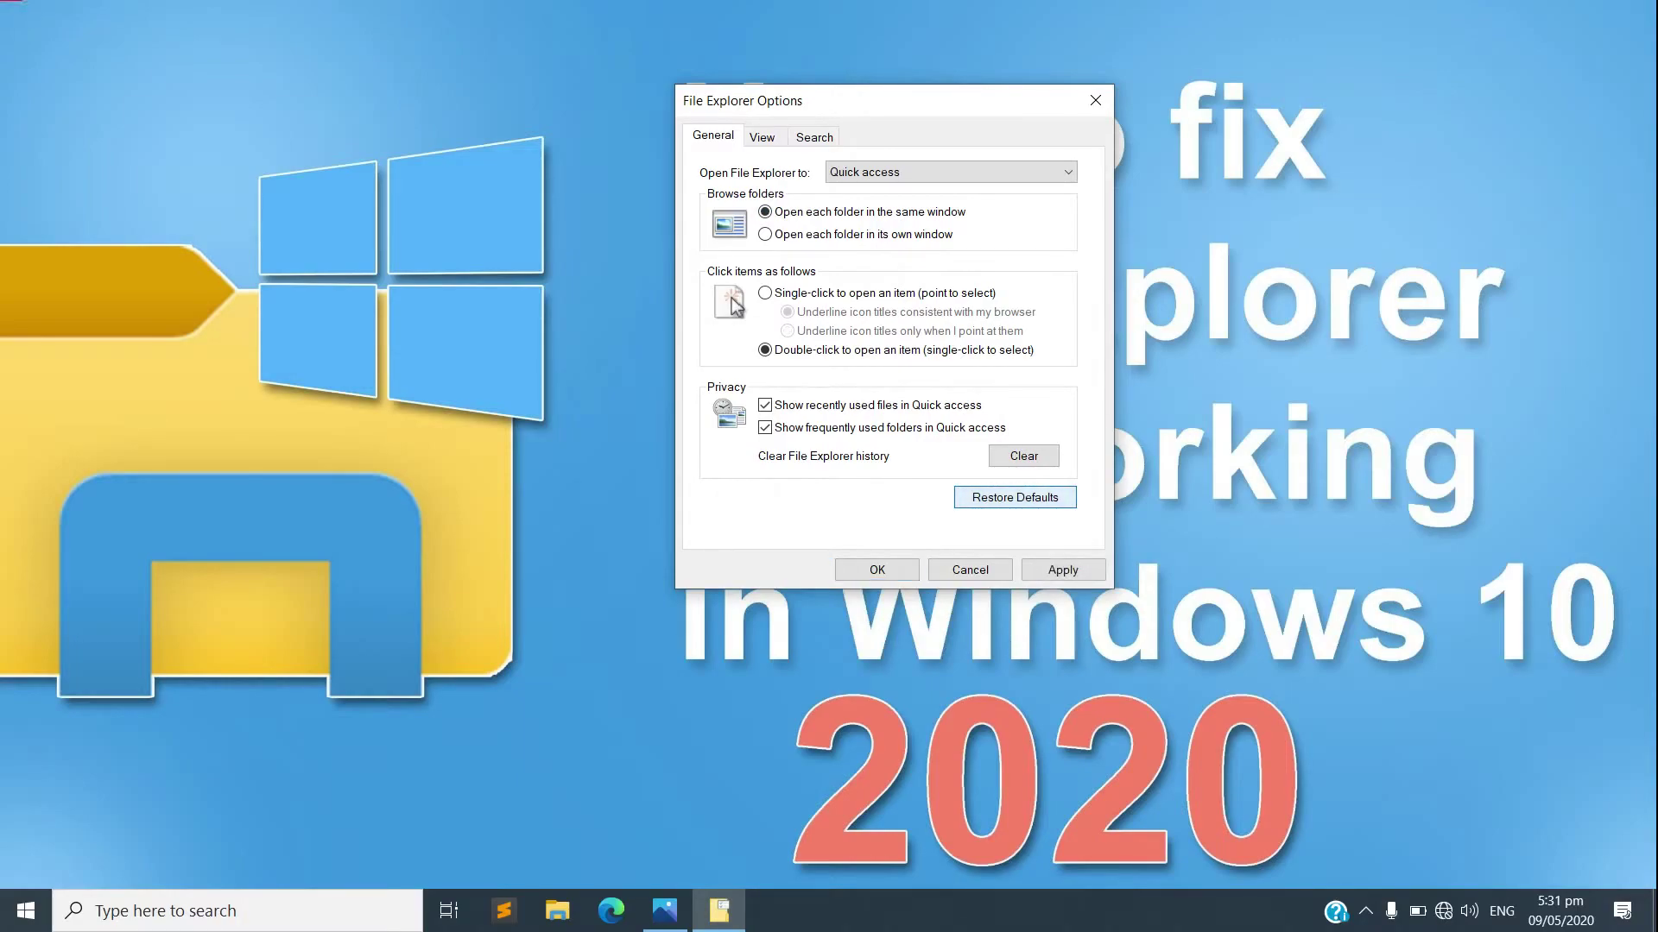
click(1063, 570)
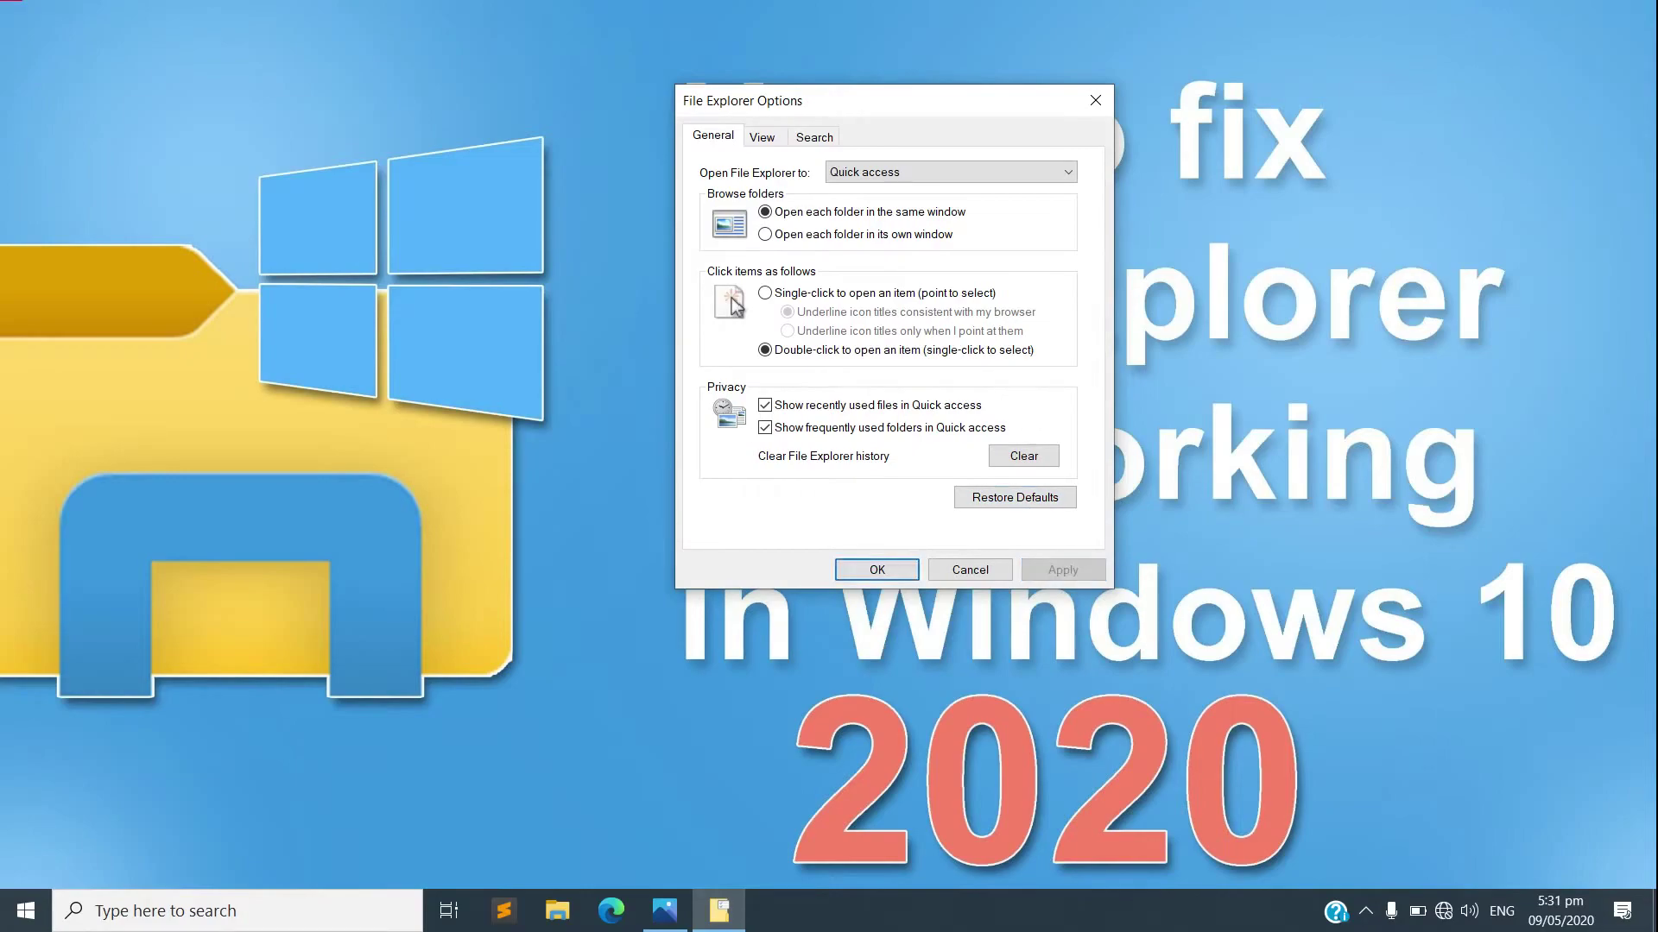
key(ctrl+Tab)
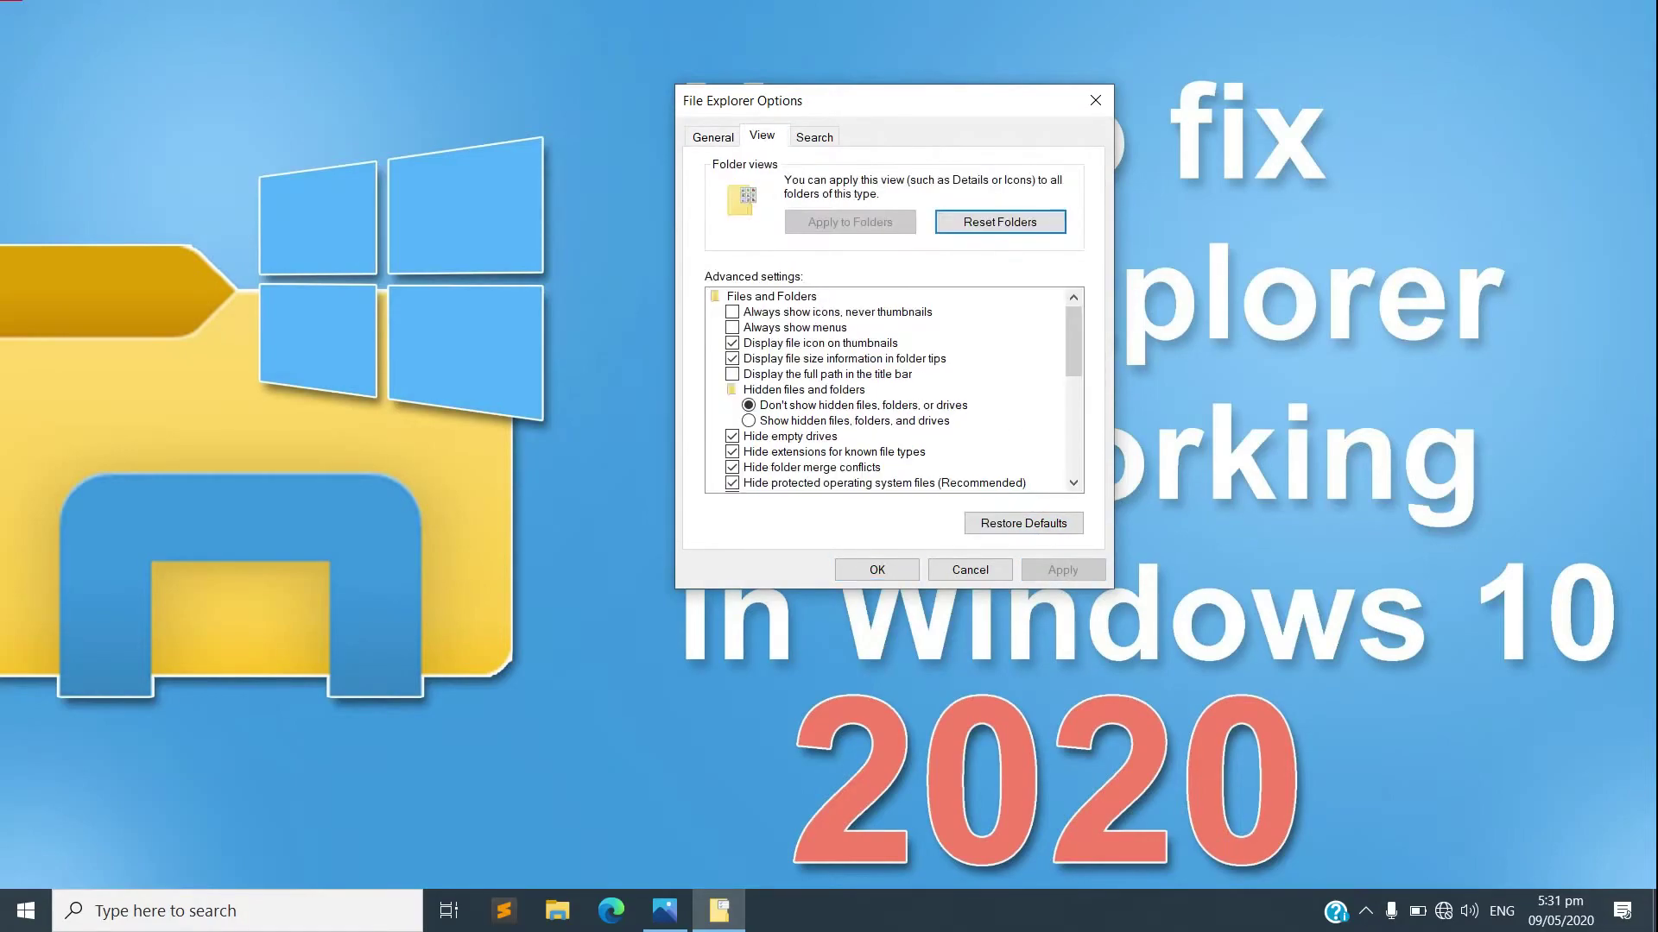
click(1000, 222)
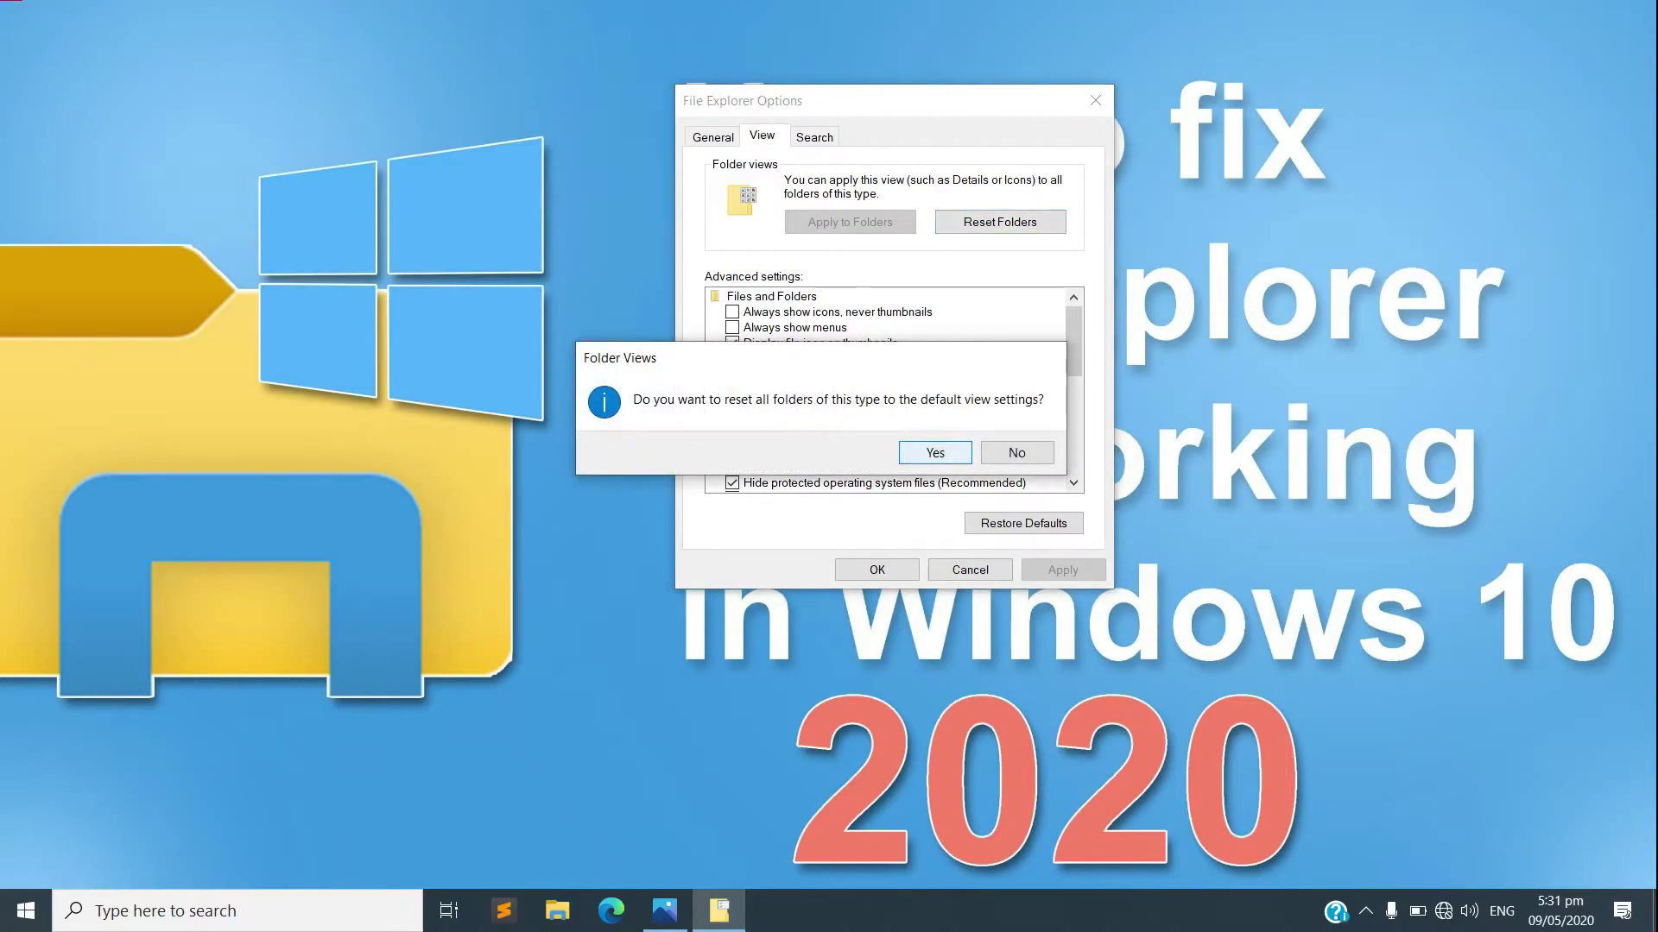
key(Return)
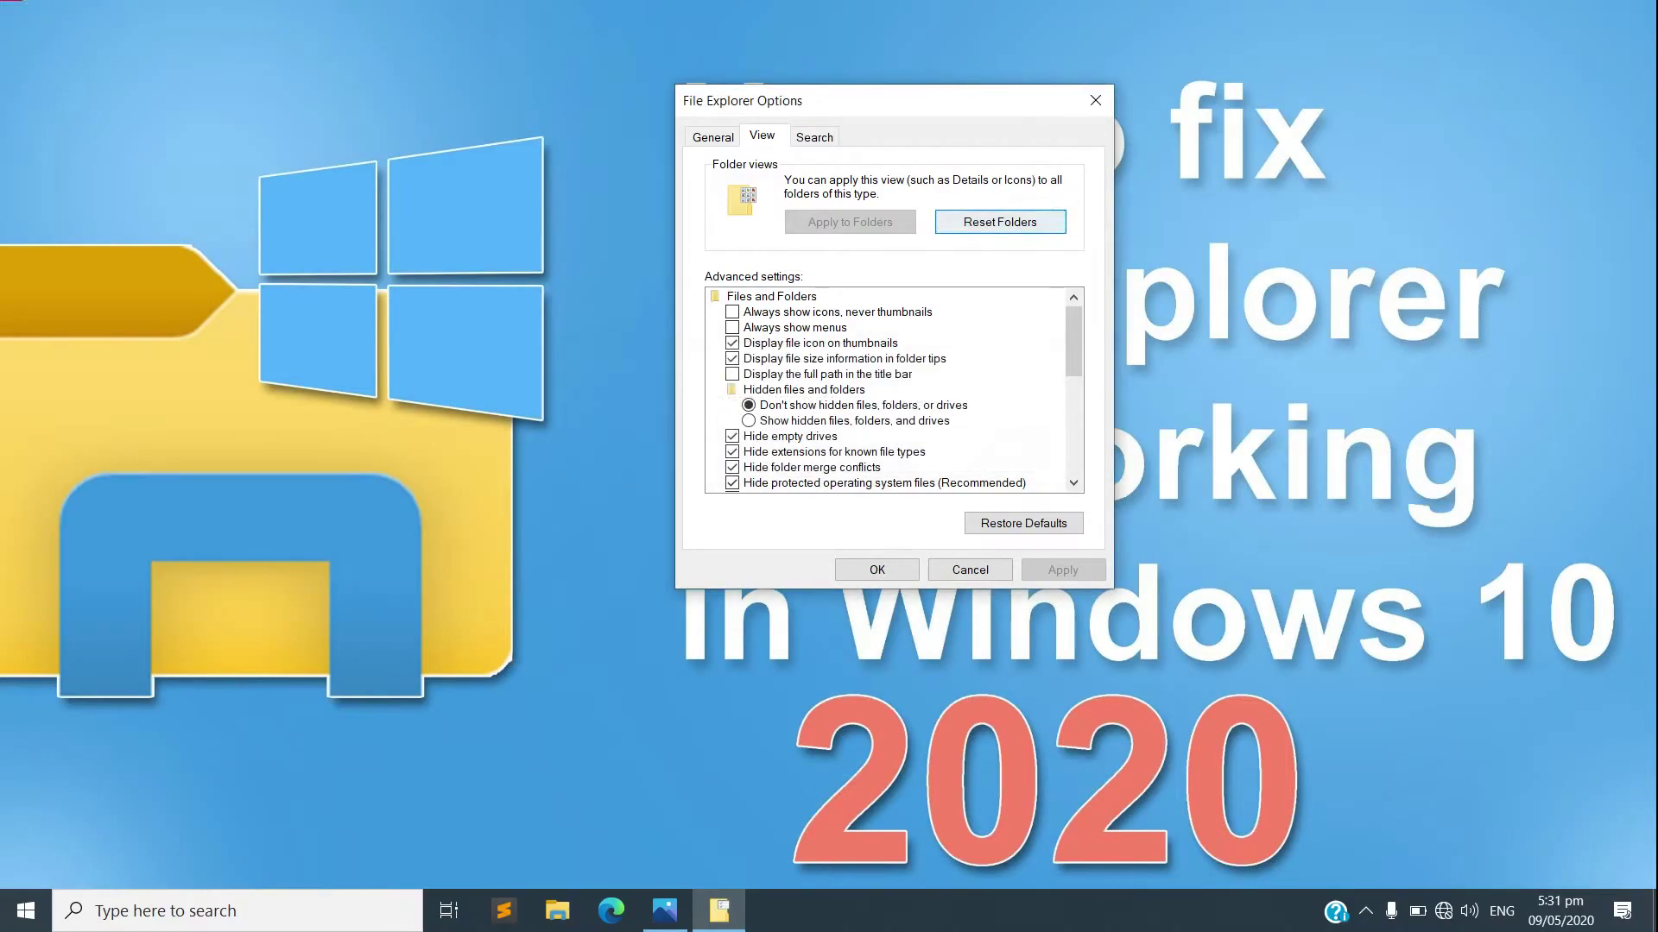
click(1023, 524)
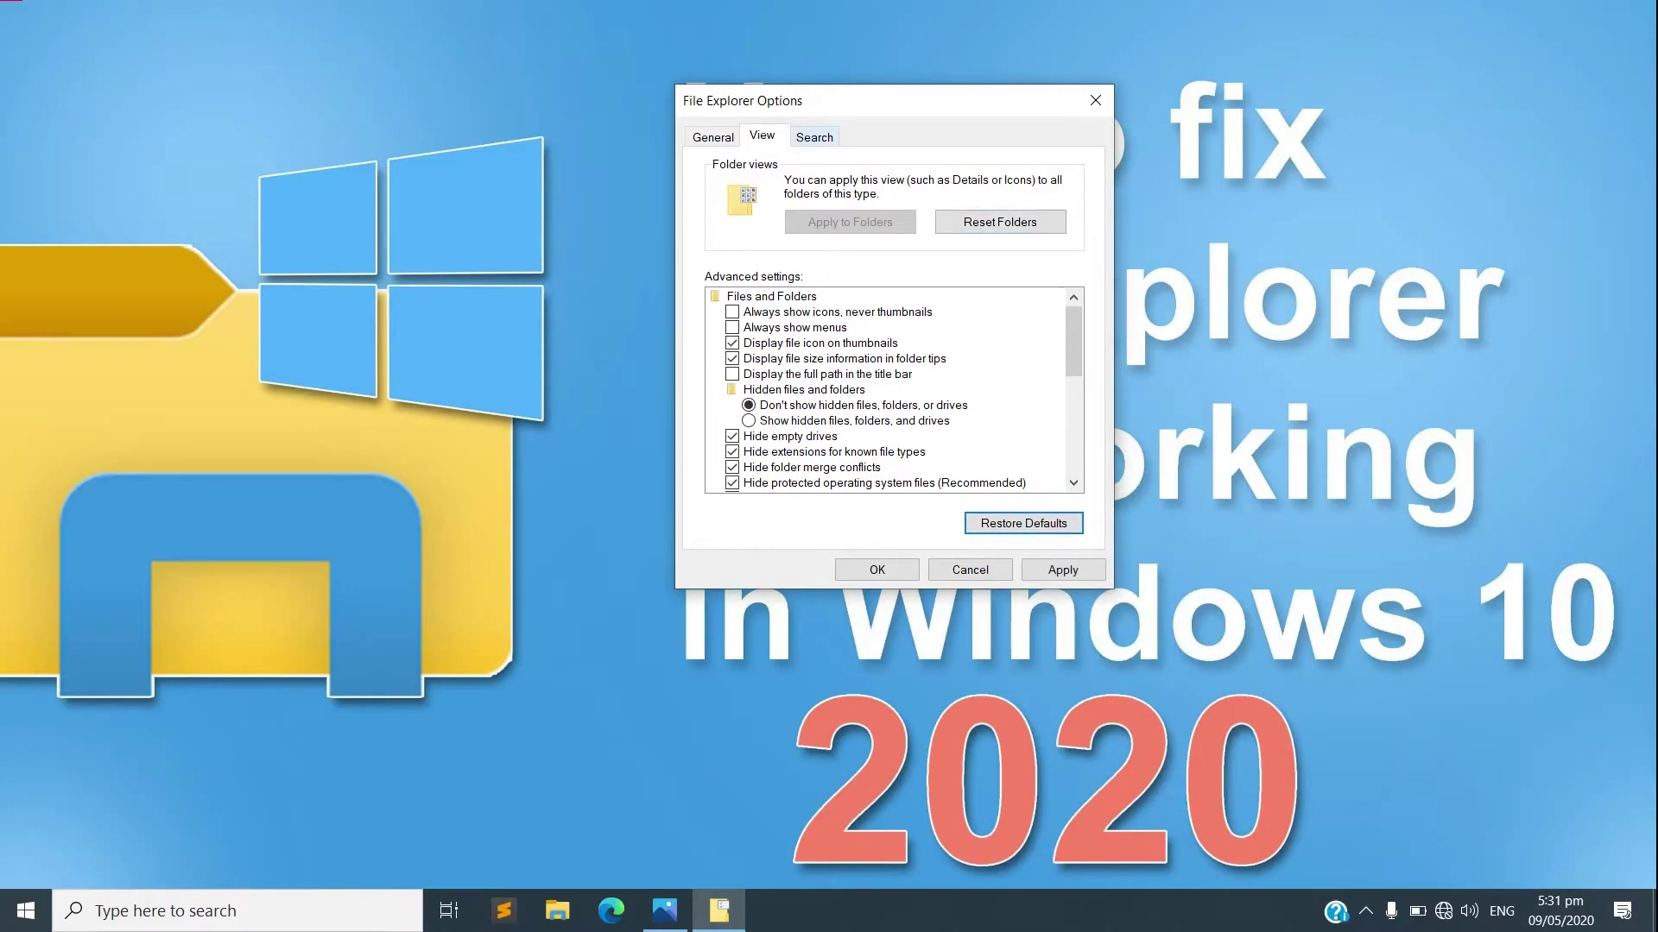
Step: Restore the Search settings to defaults, apply them and close with OK
key(ctrl+Tab)
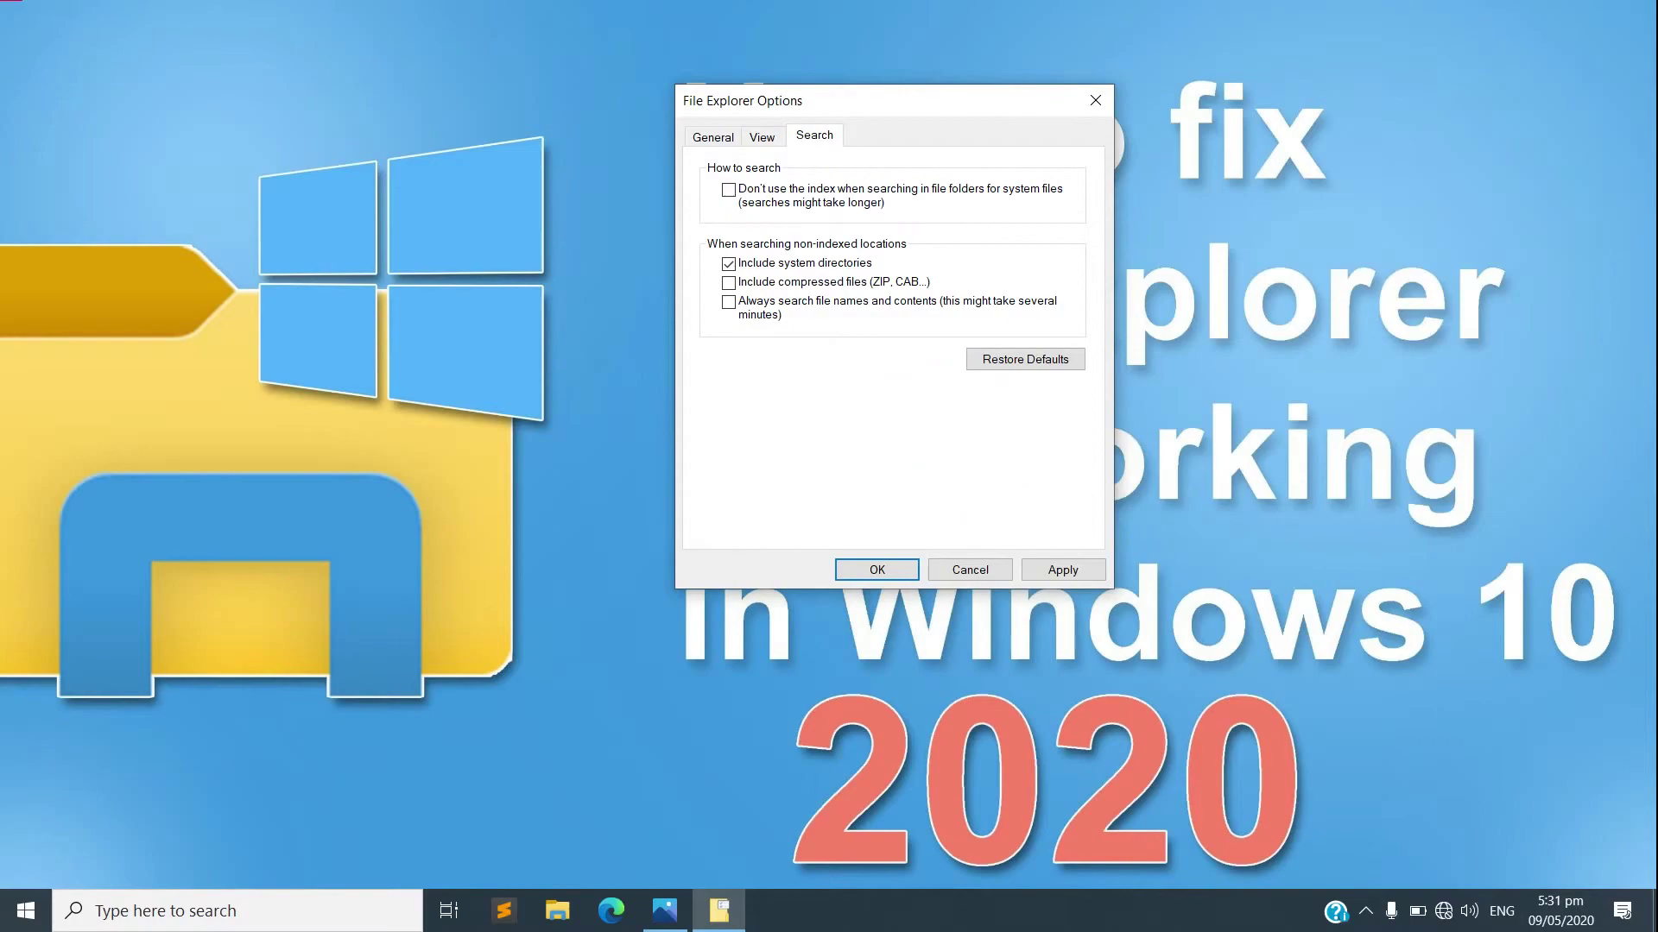
click(1025, 359)
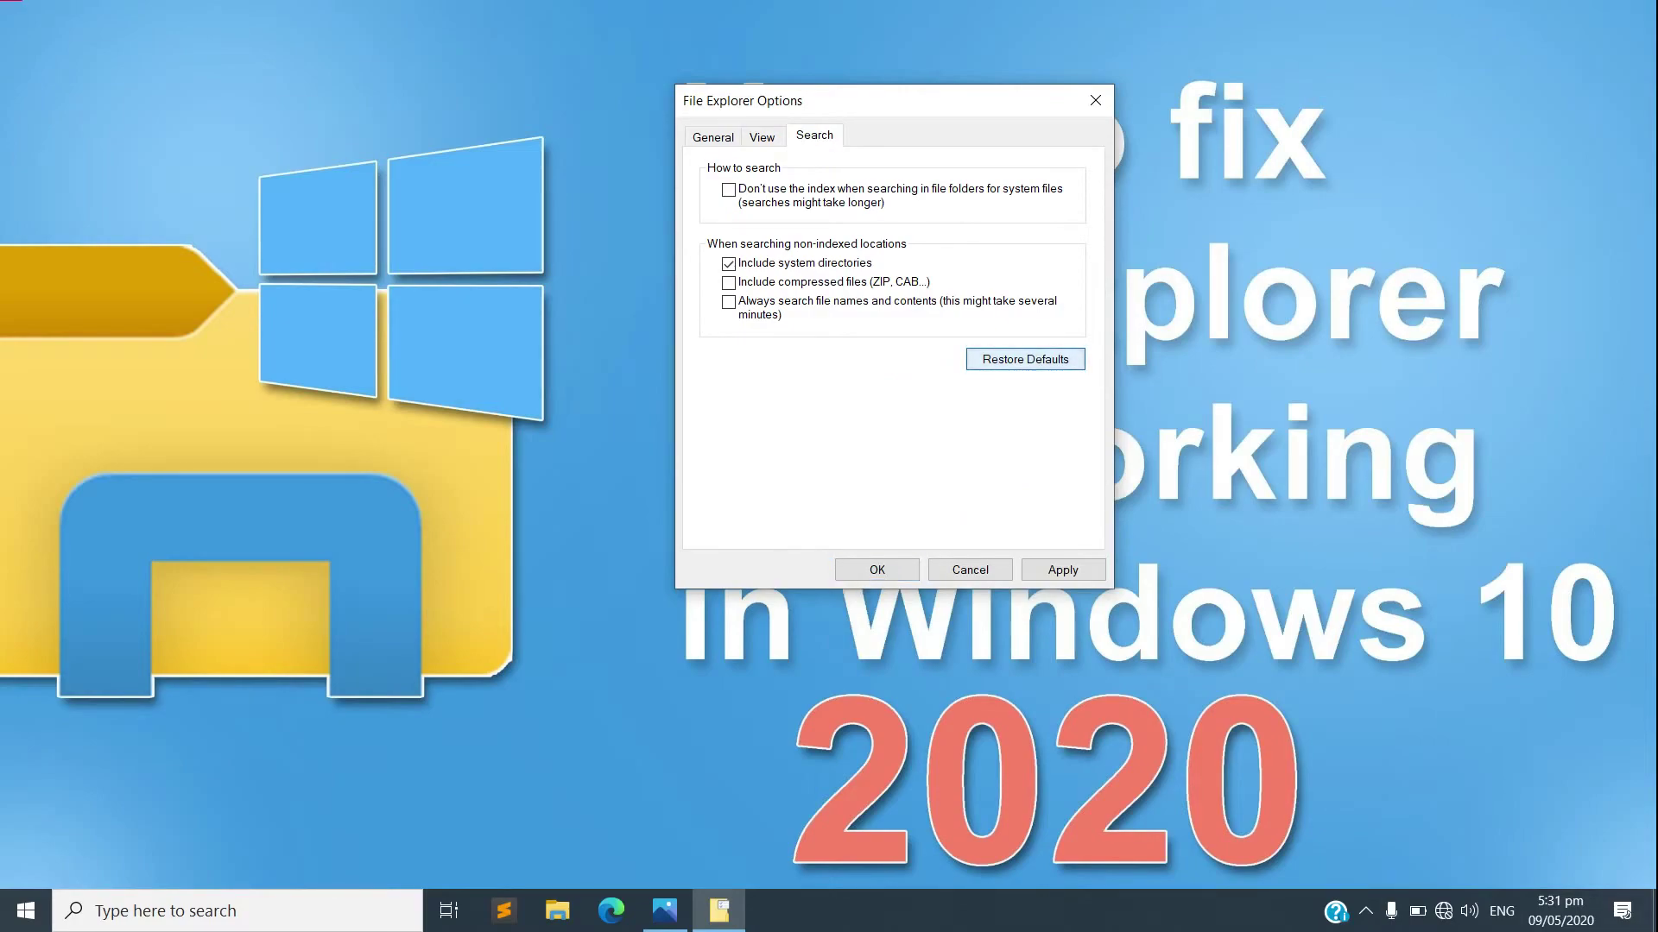
click(1063, 570)
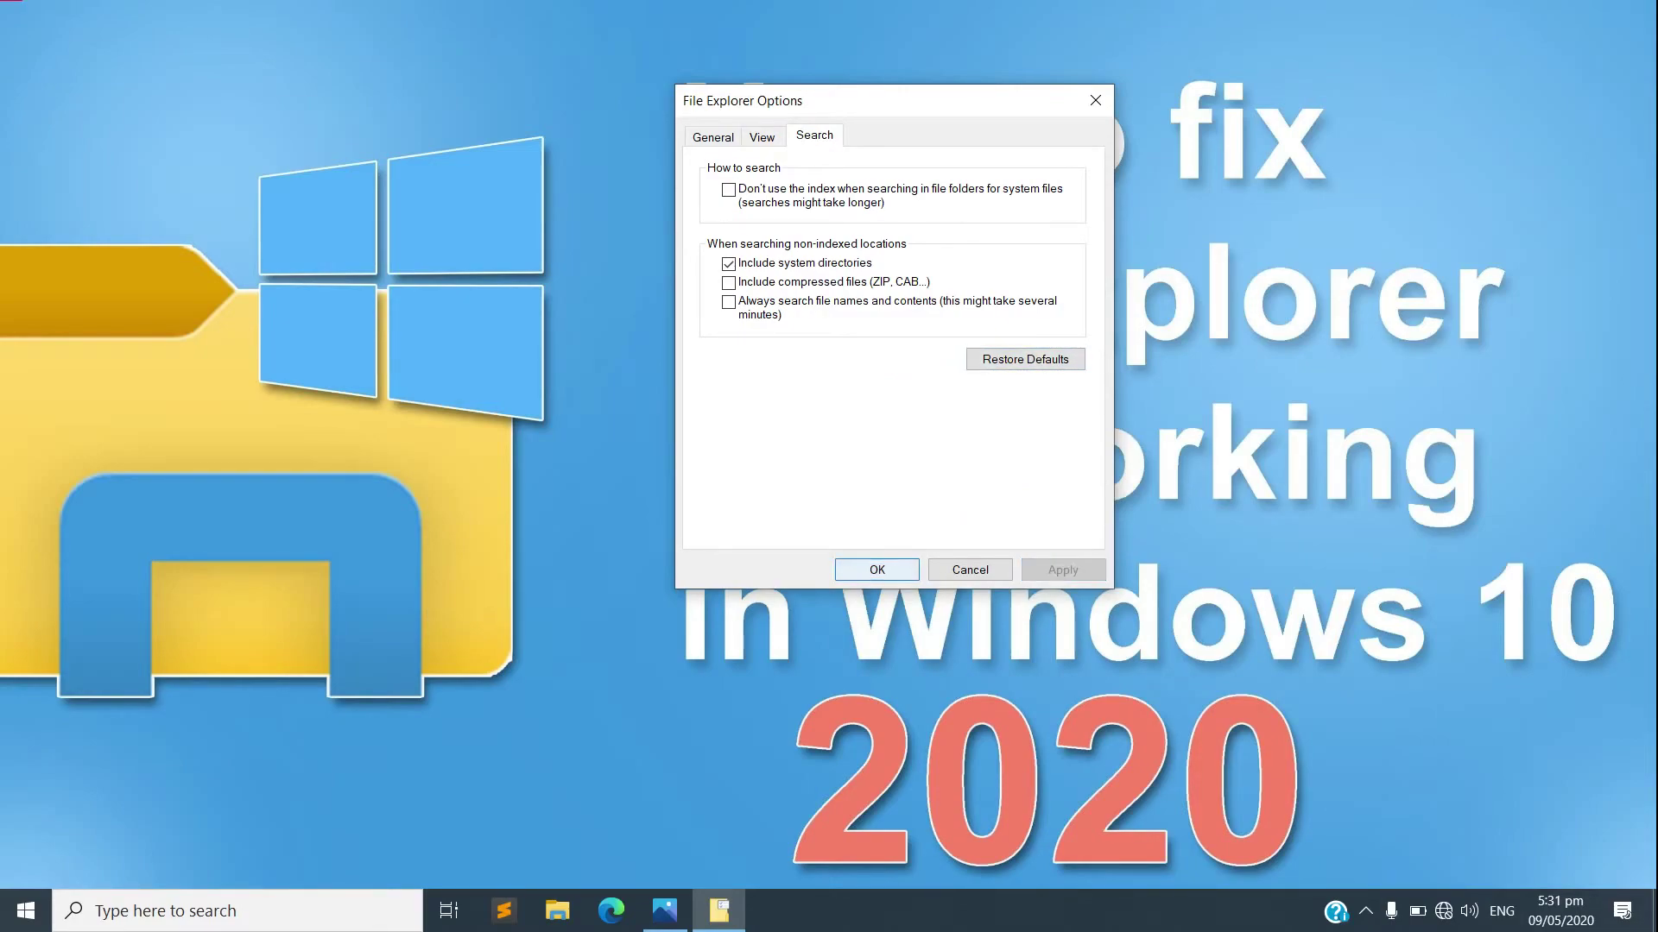
key(Return)
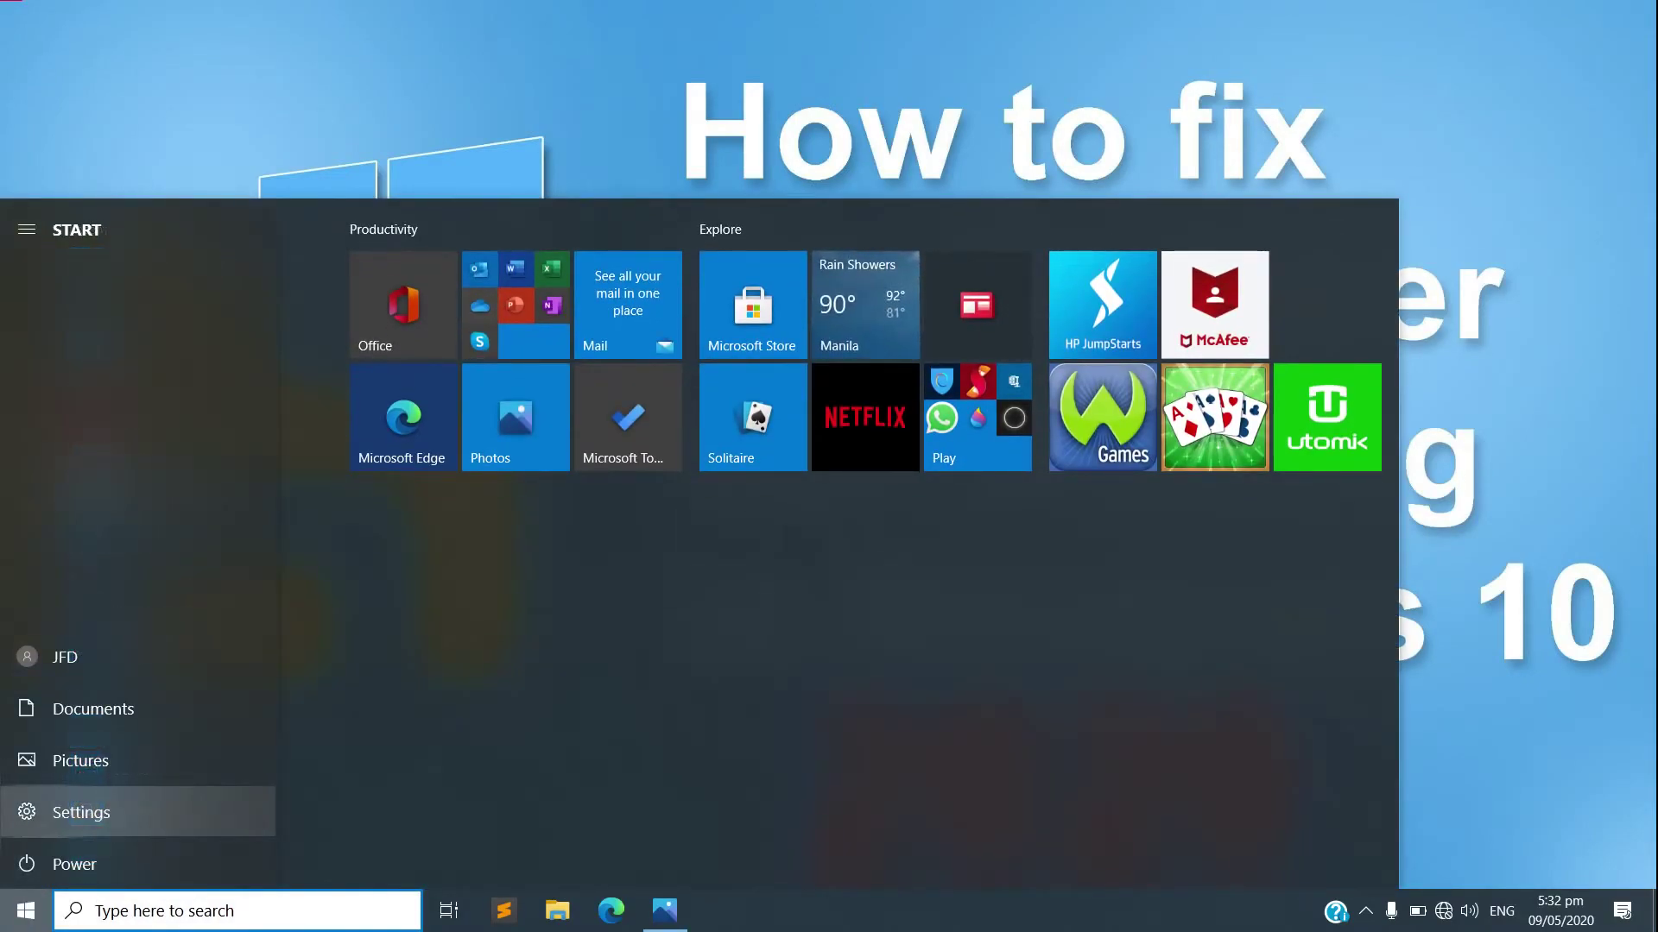
Step: Open Windows Settings from the Start menu
click(27, 812)
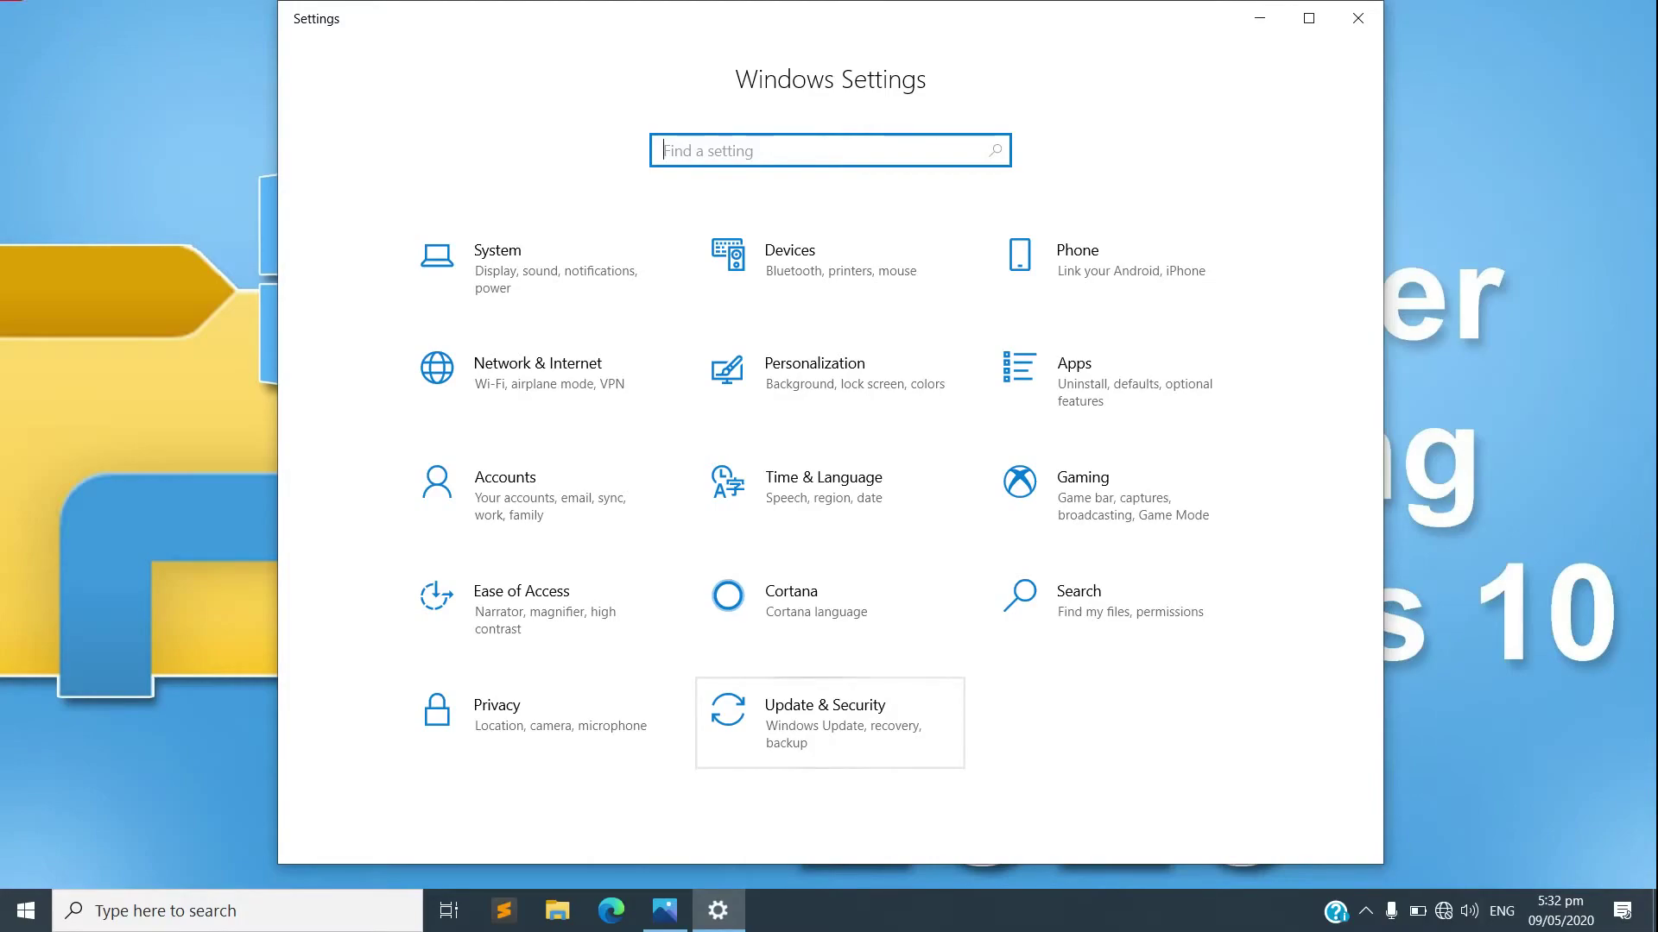
Step: Go to Update & Security and start a check for new Windows updates
click(829, 723)
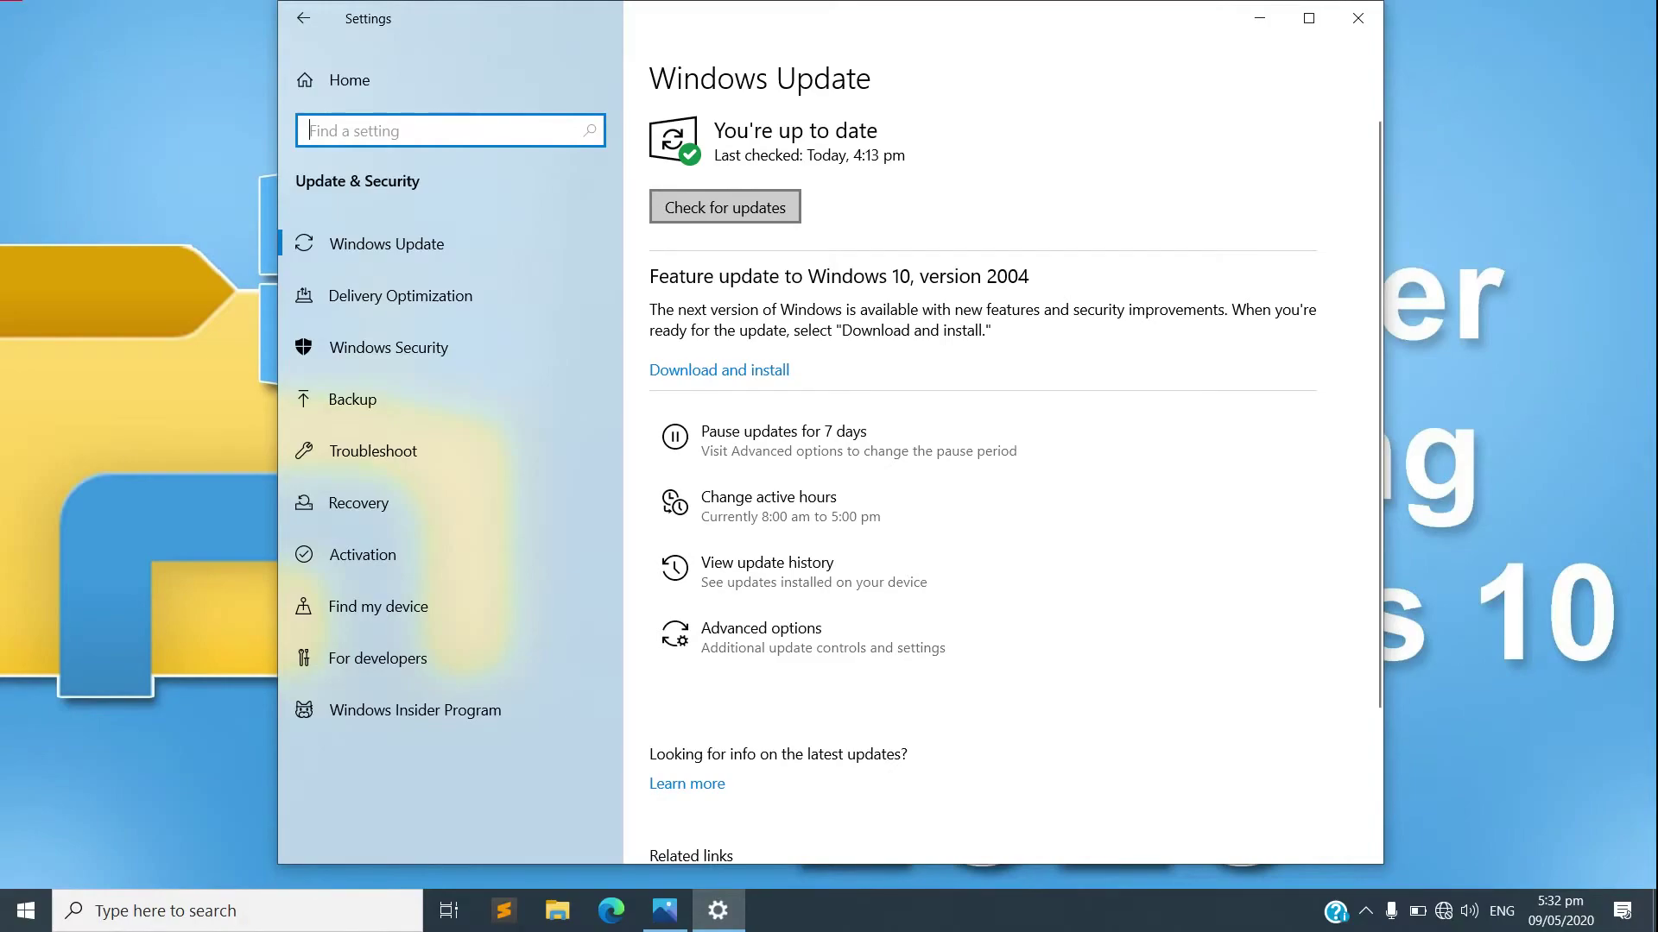
click(725, 207)
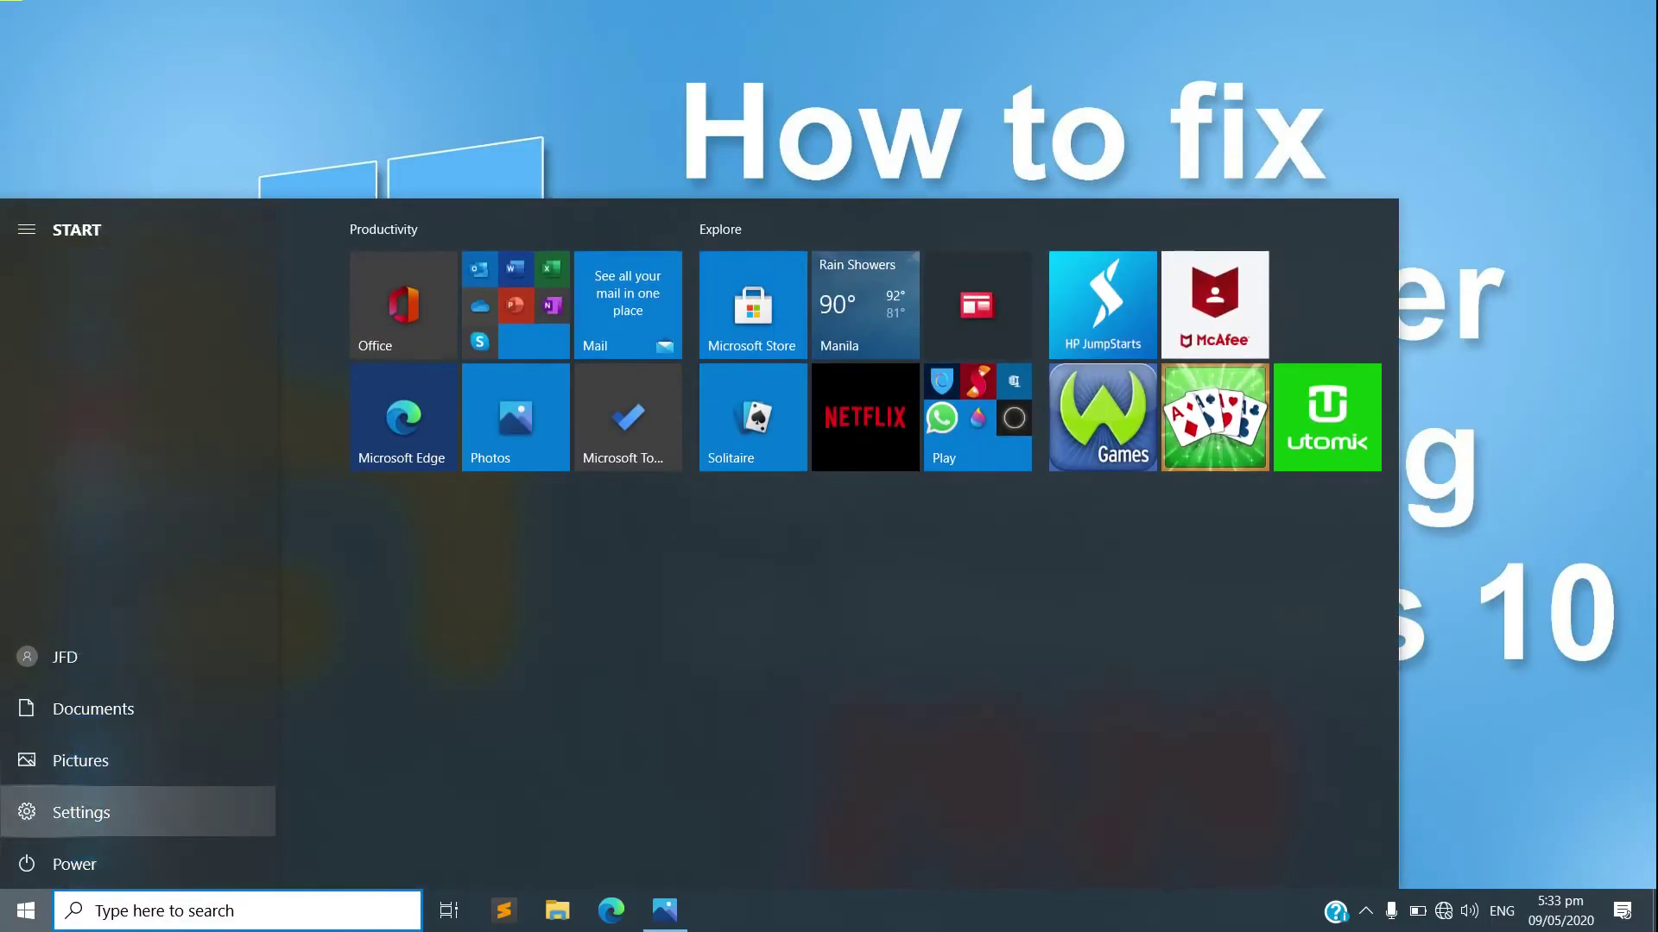
Step: Open Settings > Apps and filter the installed apps list by 'Microsoft one'
click(81, 812)
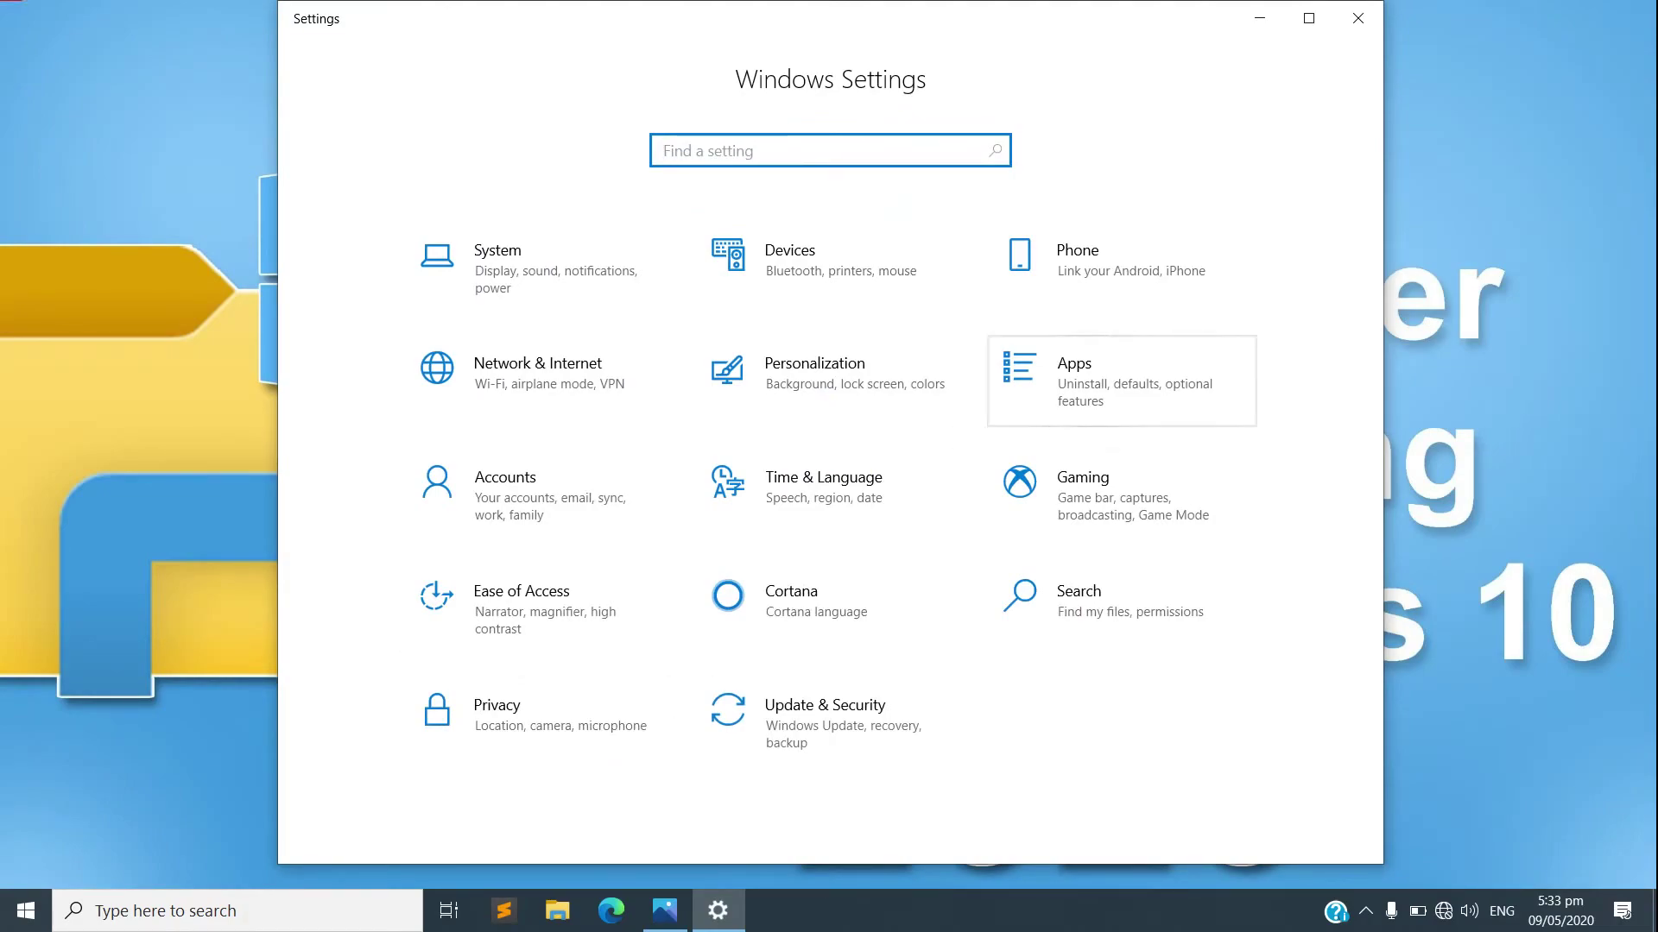
click(1121, 379)
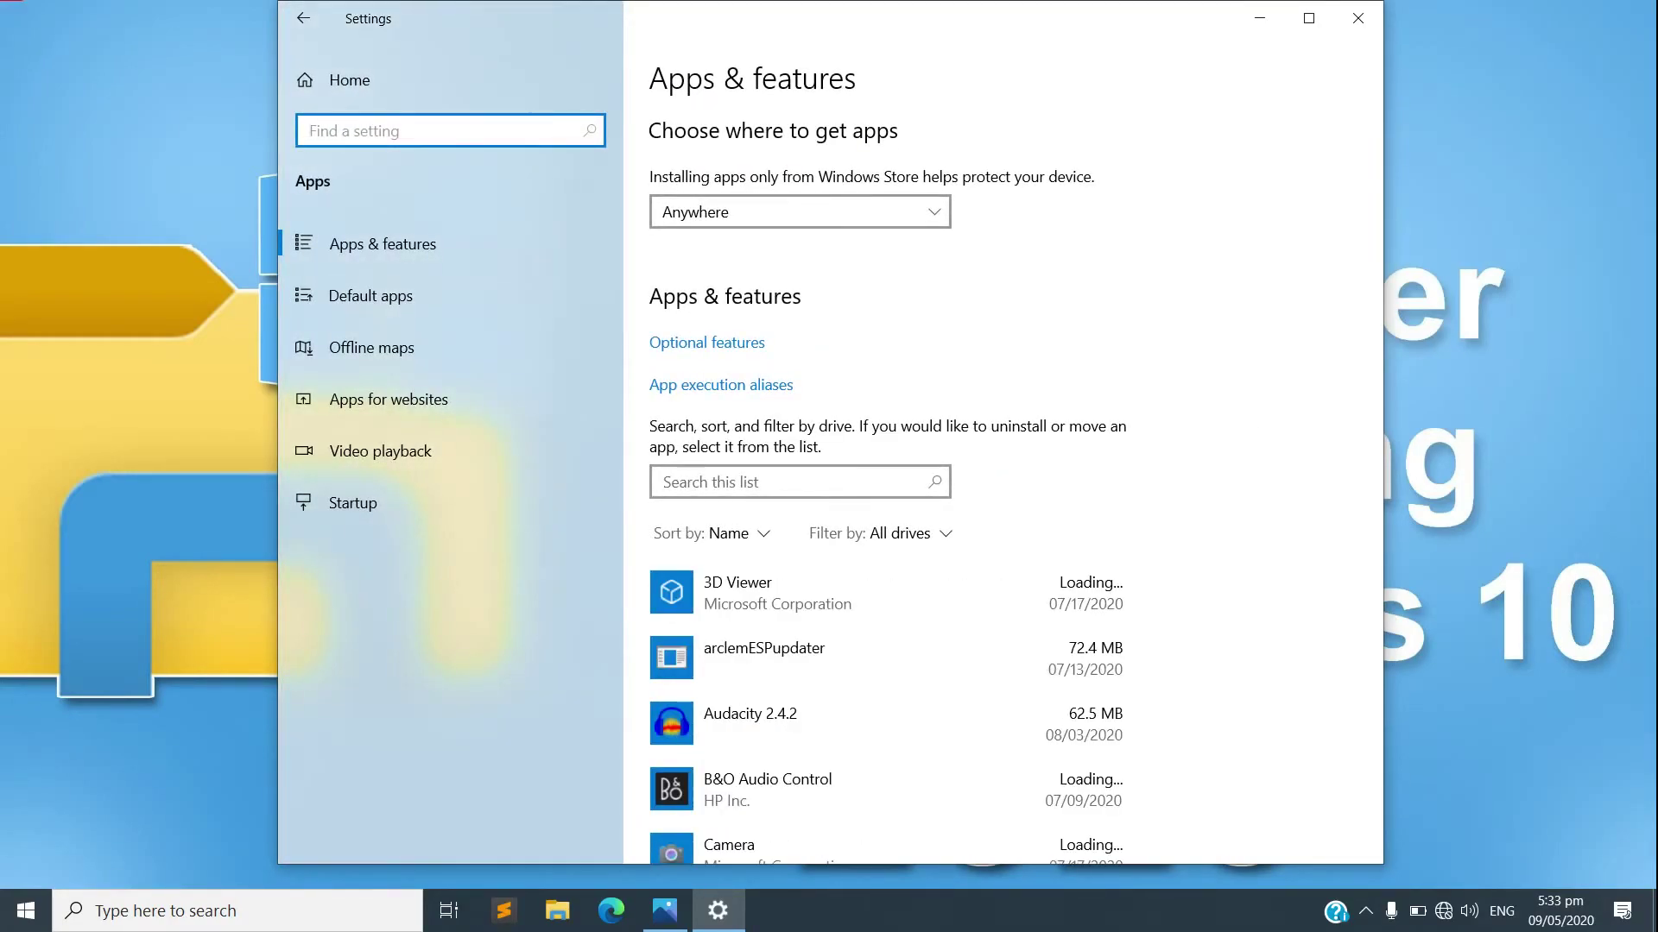
click(799, 482)
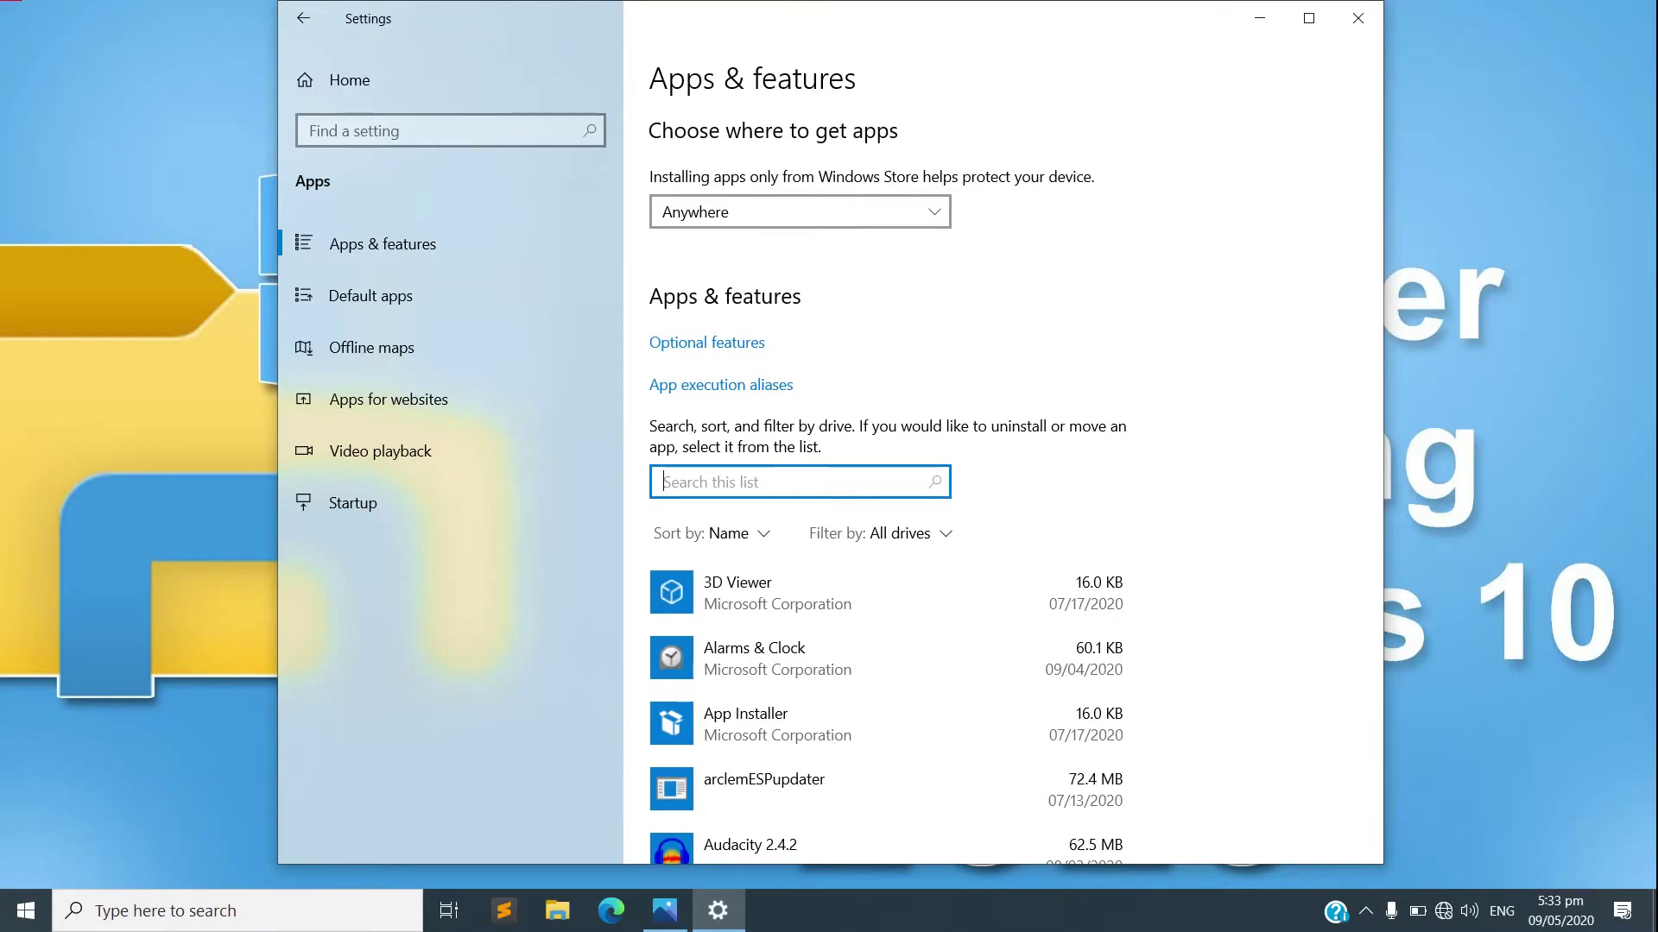
text(mic)
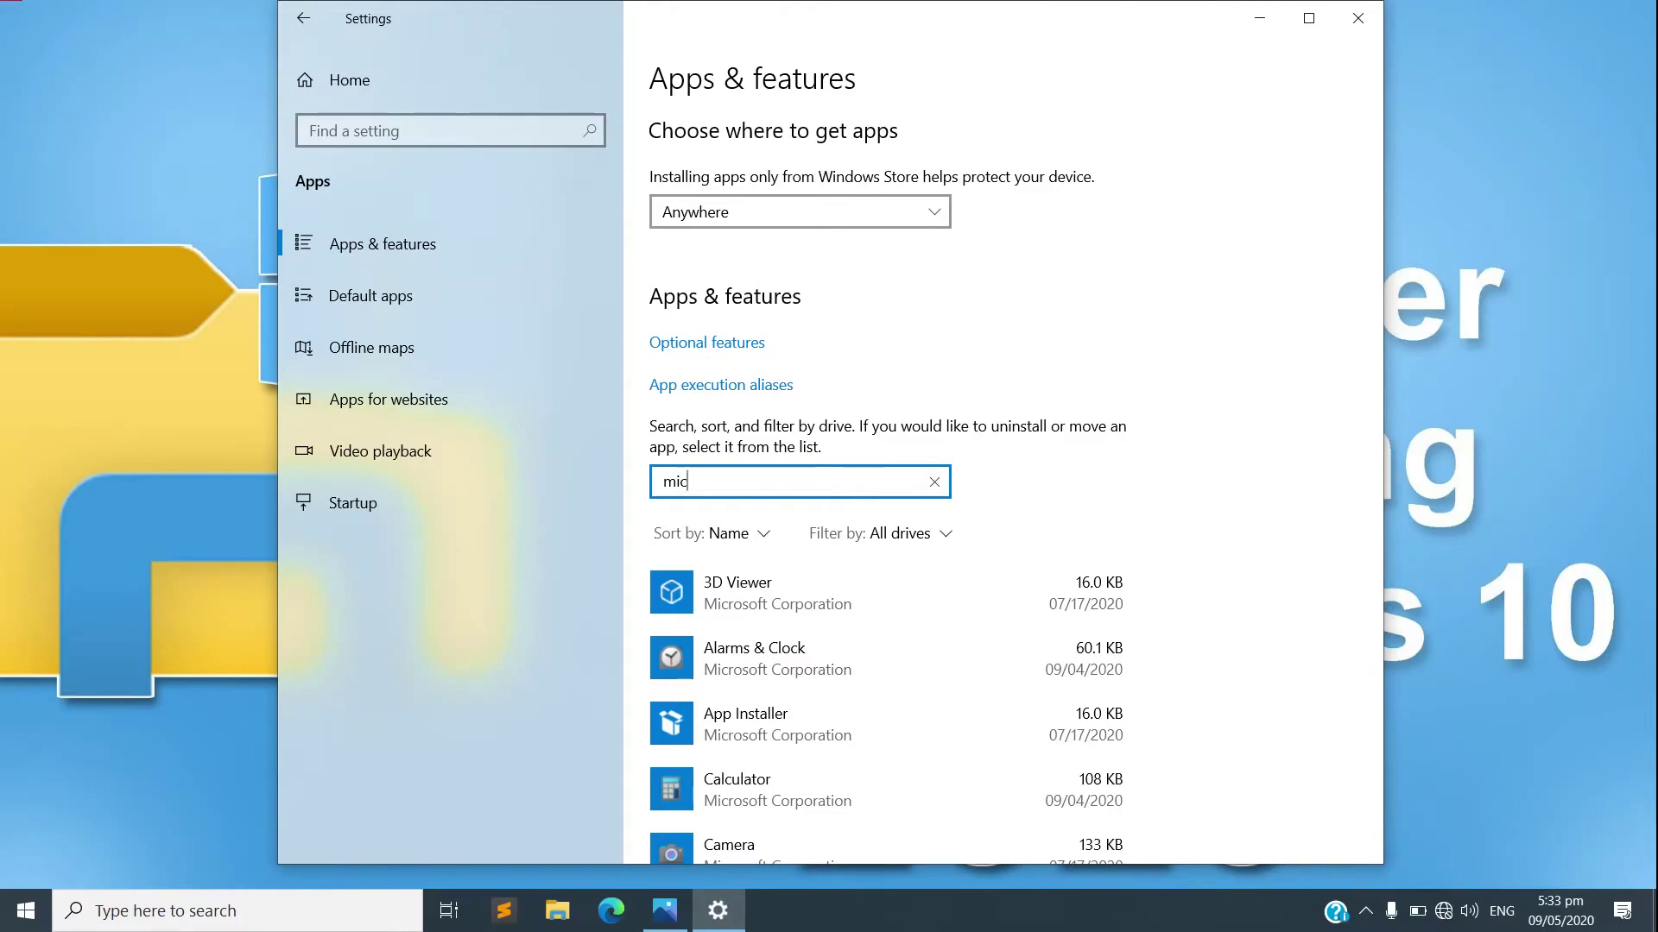
text(ro)
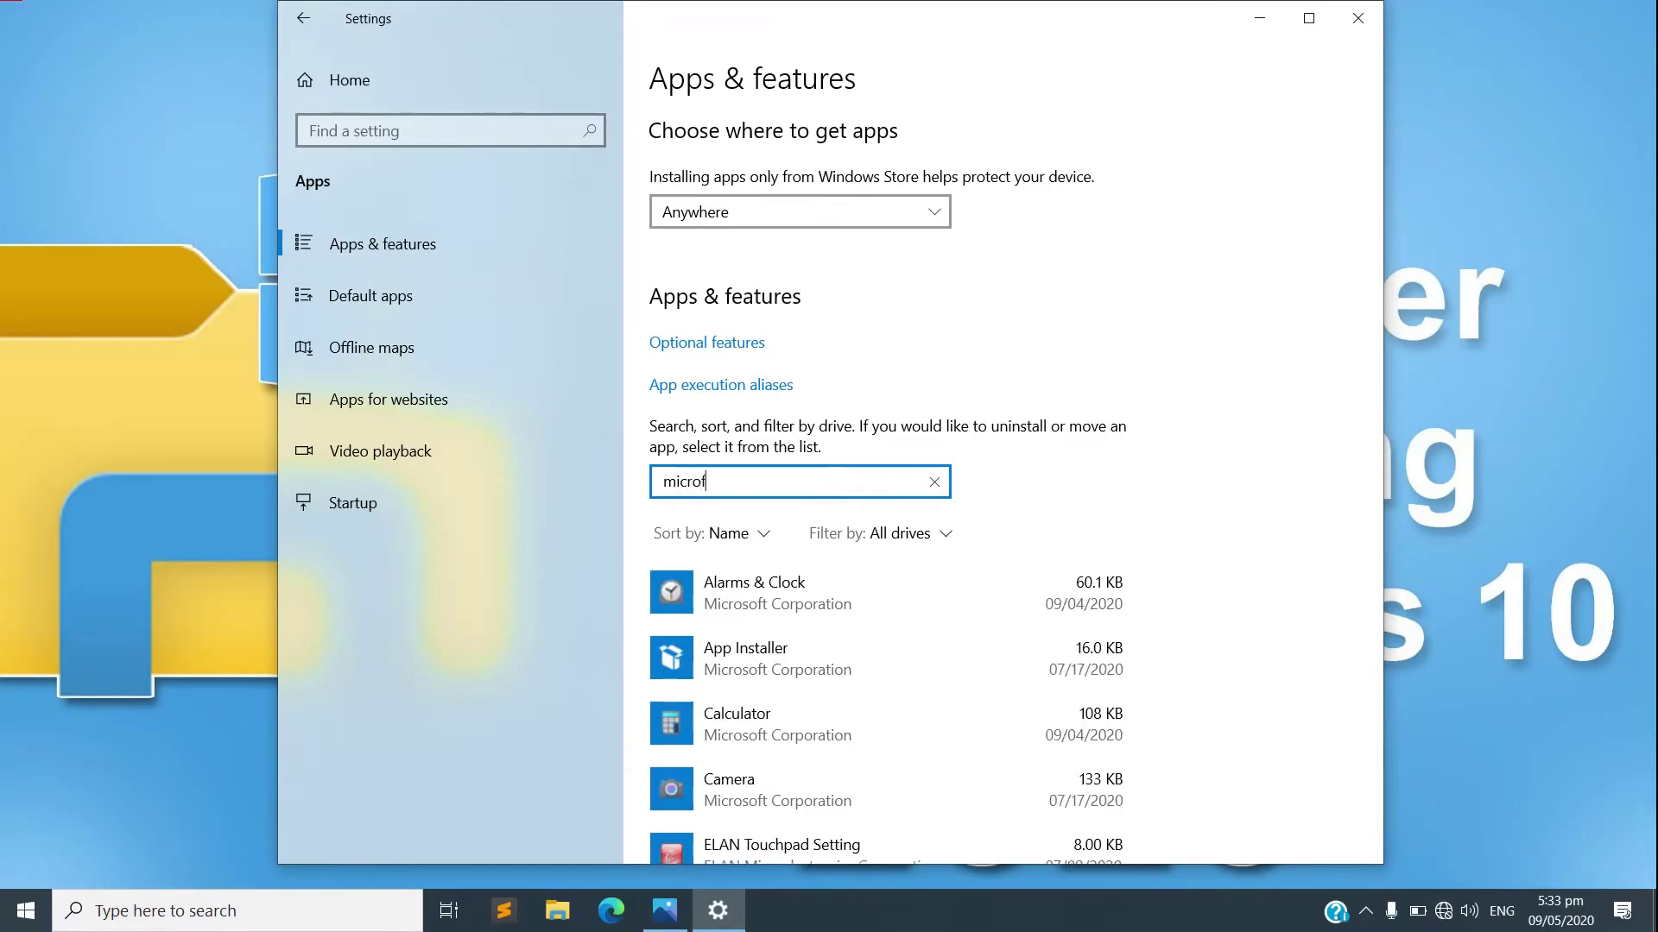
text(soft)
key(ctrl+a)
text(Microsoft)
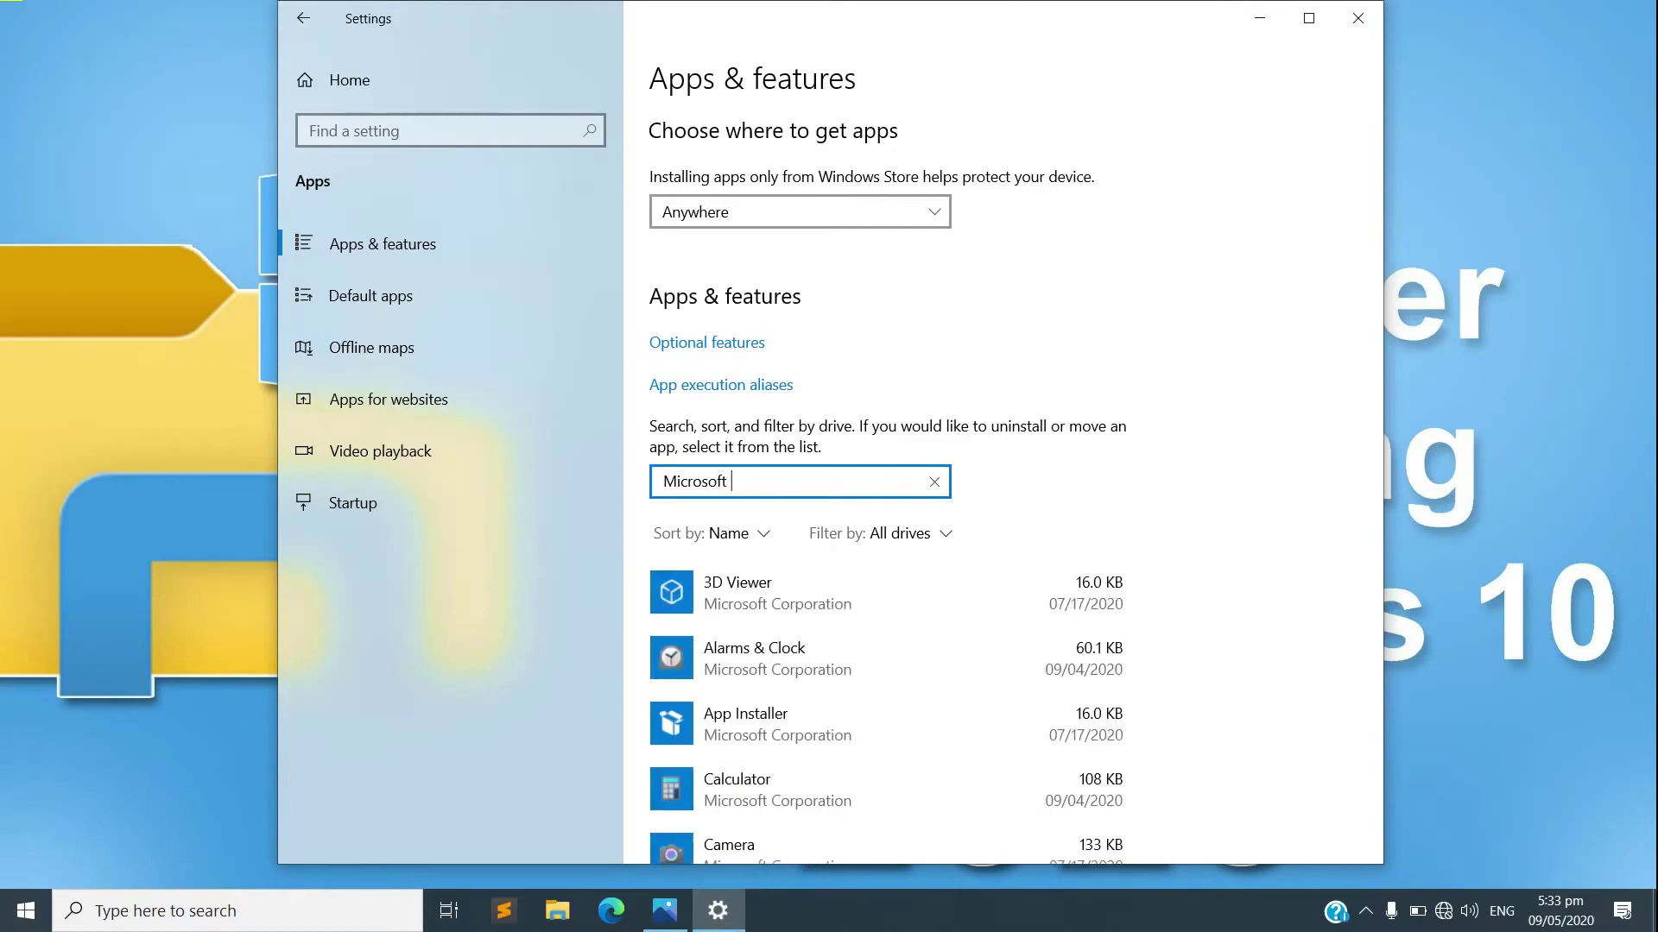
text( one)
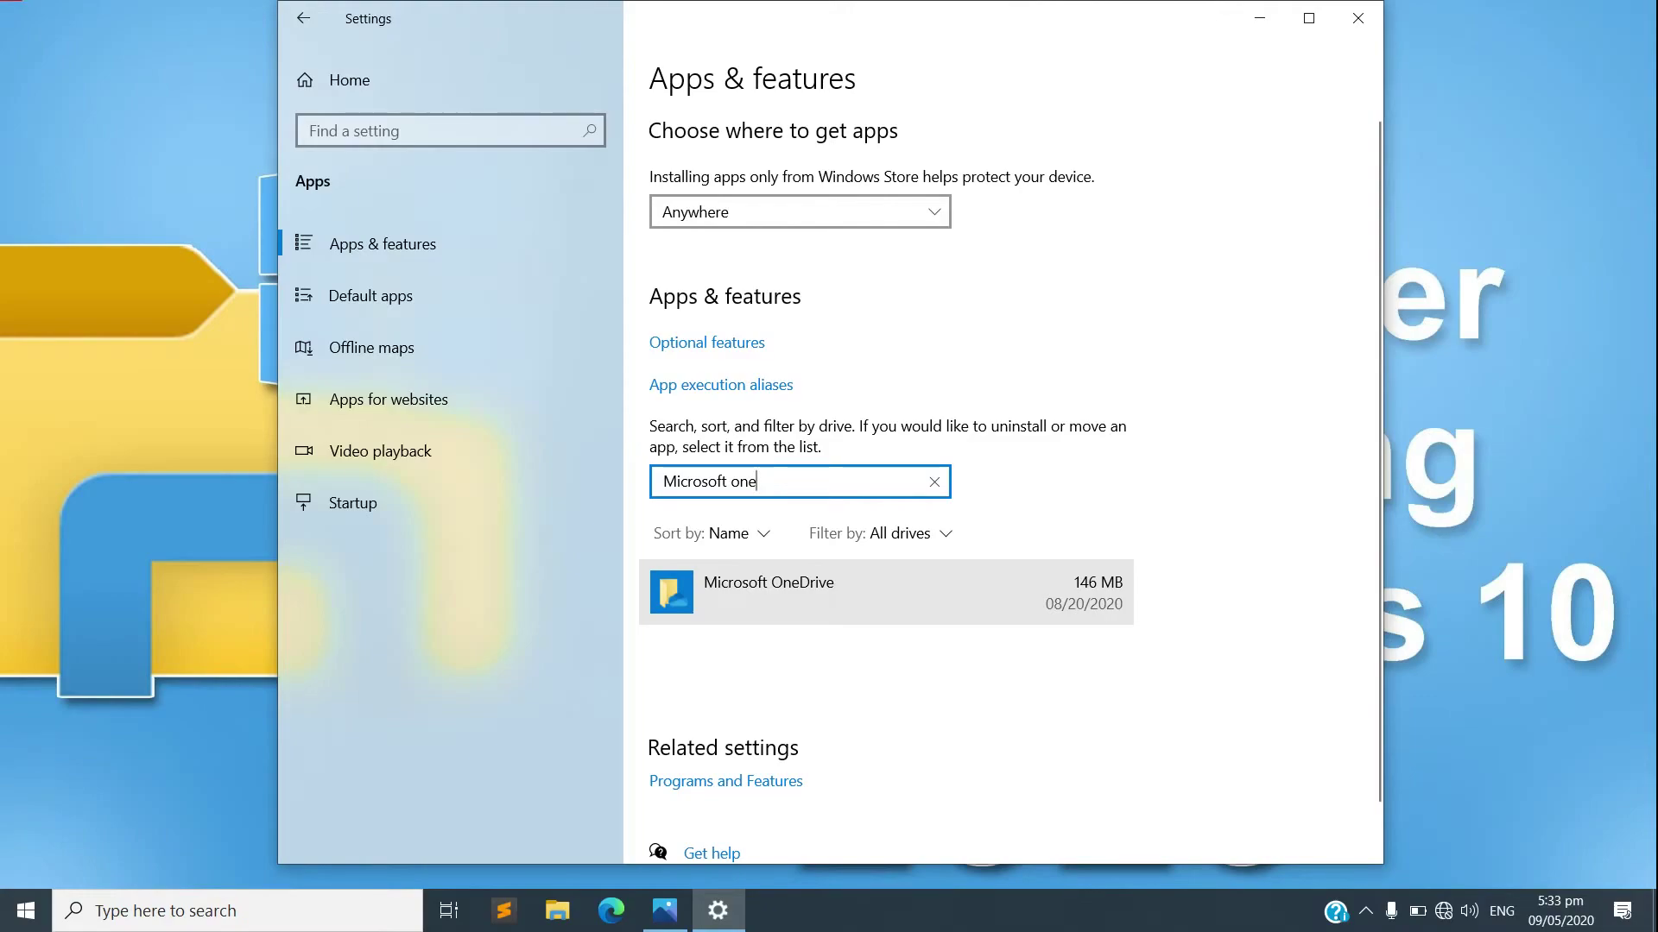
Step: Select Microsoft OneDrive, maximize Settings, and open Programs and Features
click(885, 592)
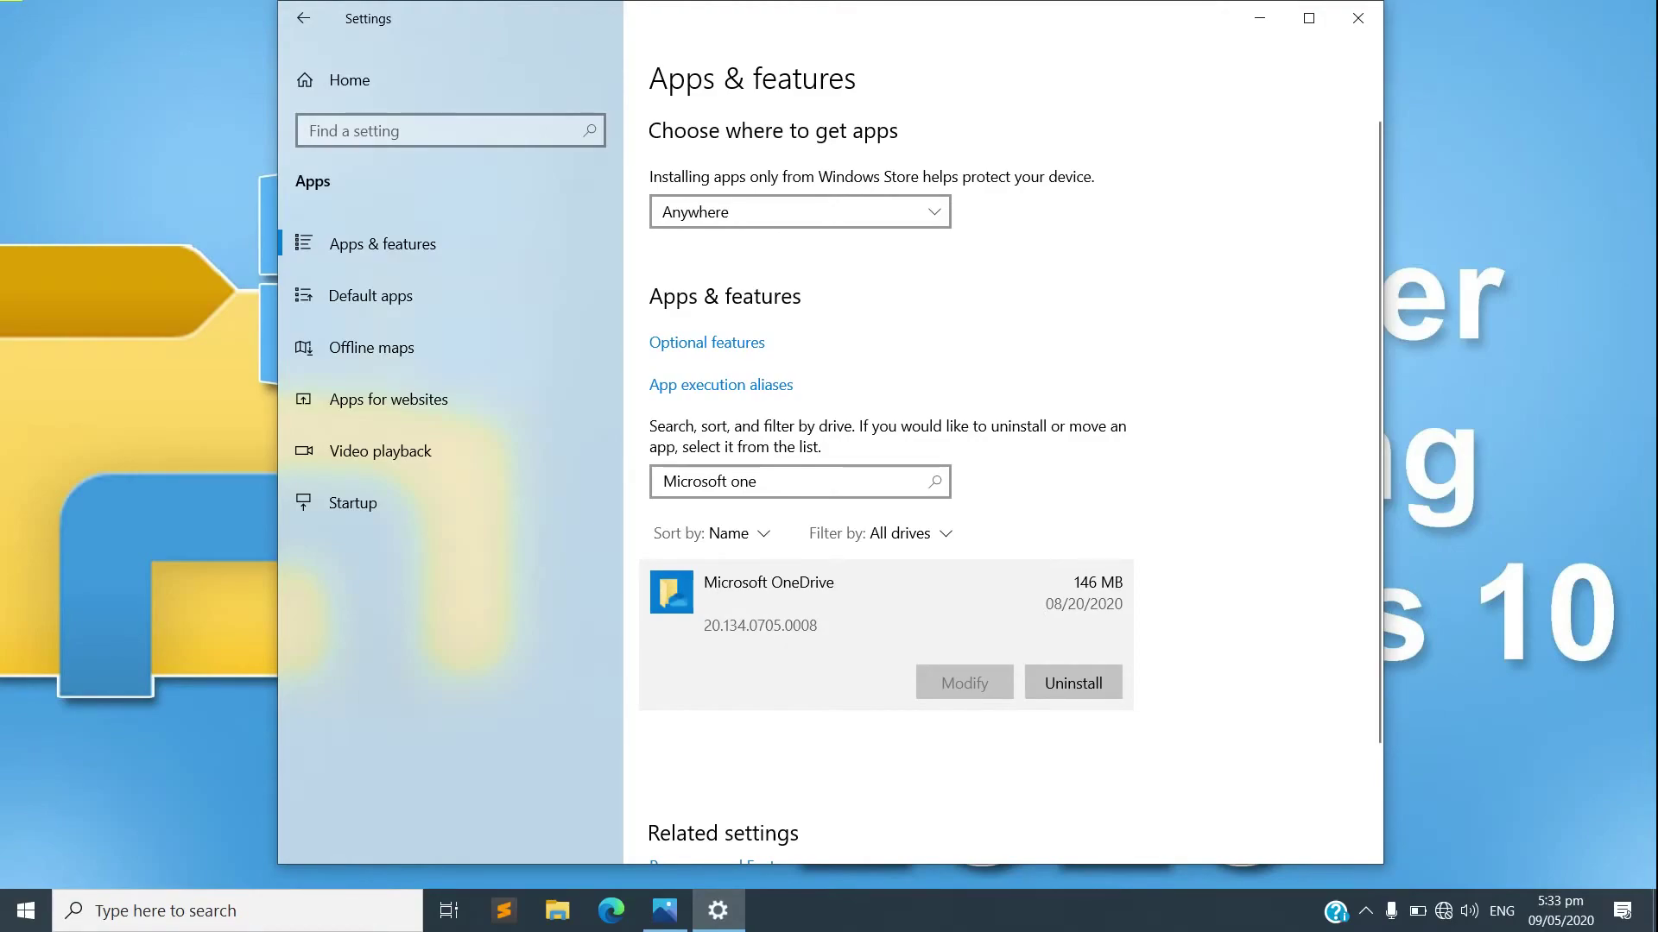
click(1308, 18)
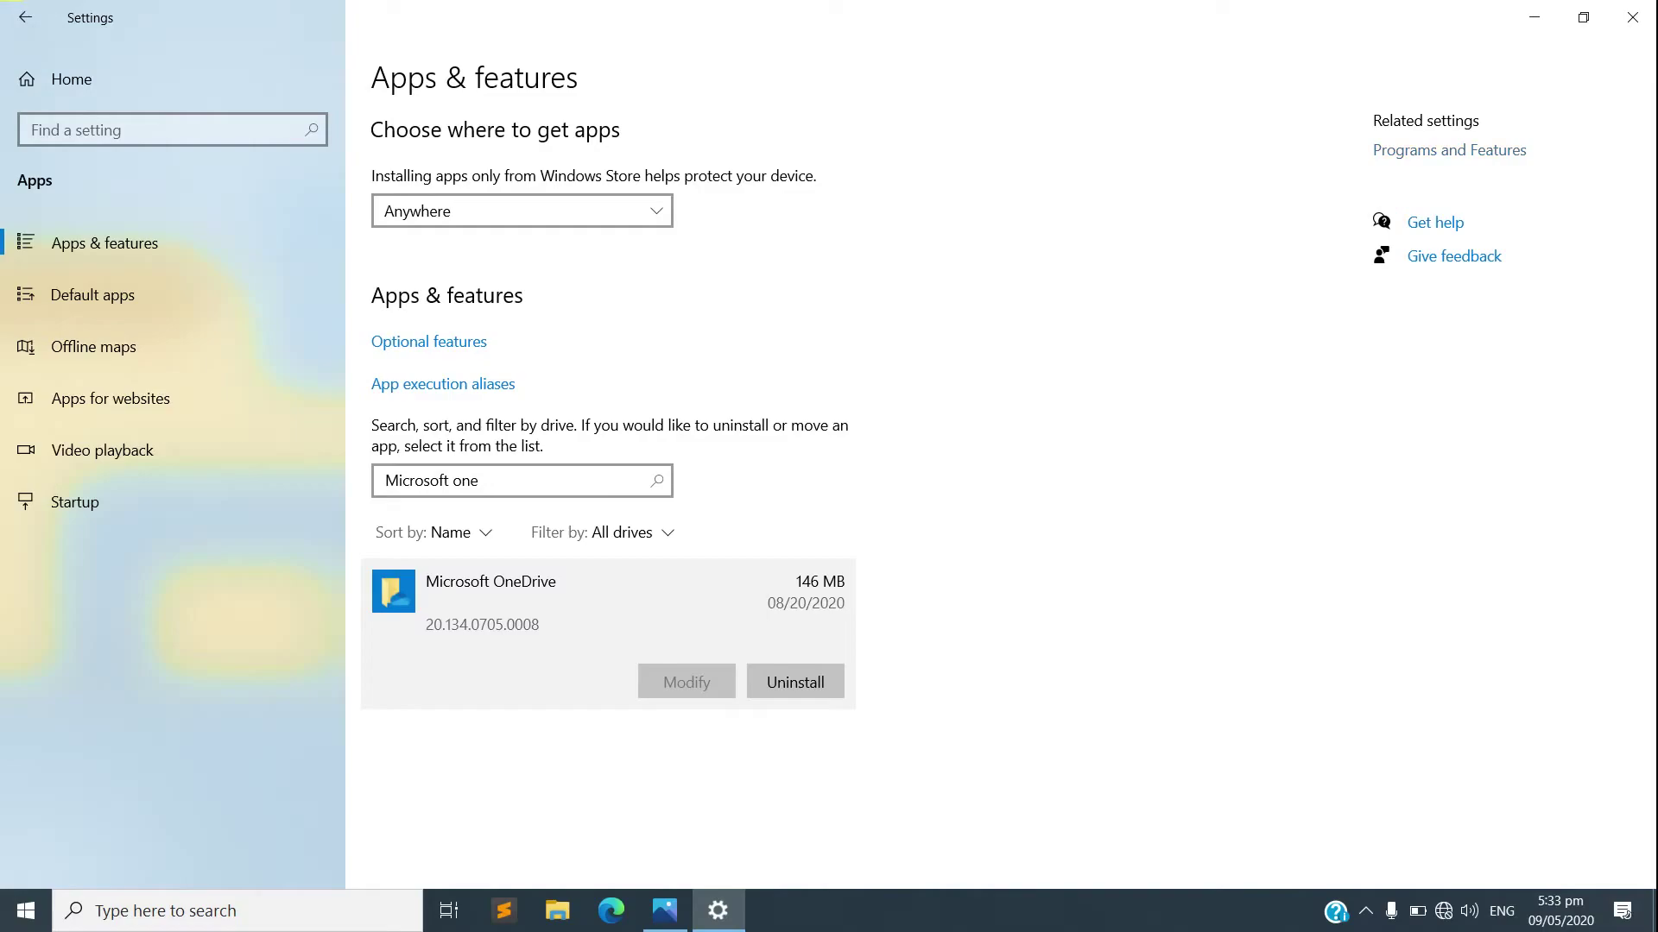
click(1449, 150)
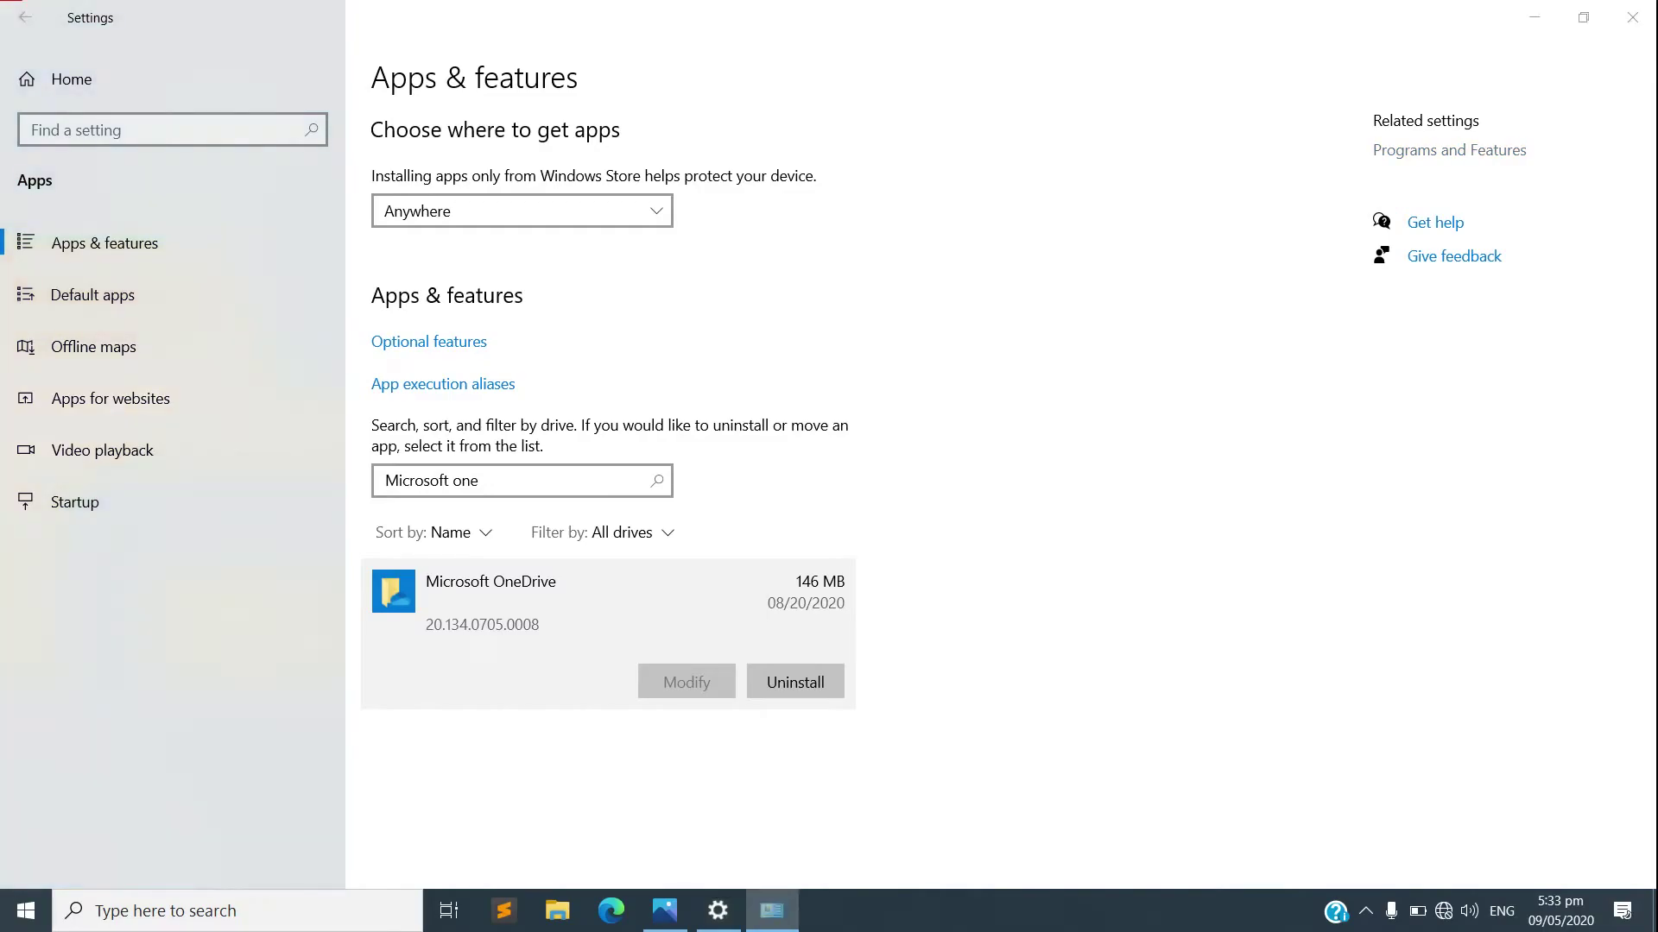
Step: Maximize Programs and Features and open Microsoft OneDrive's uninstall menu, then dismiss it without uninstalling
click(1367, 45)
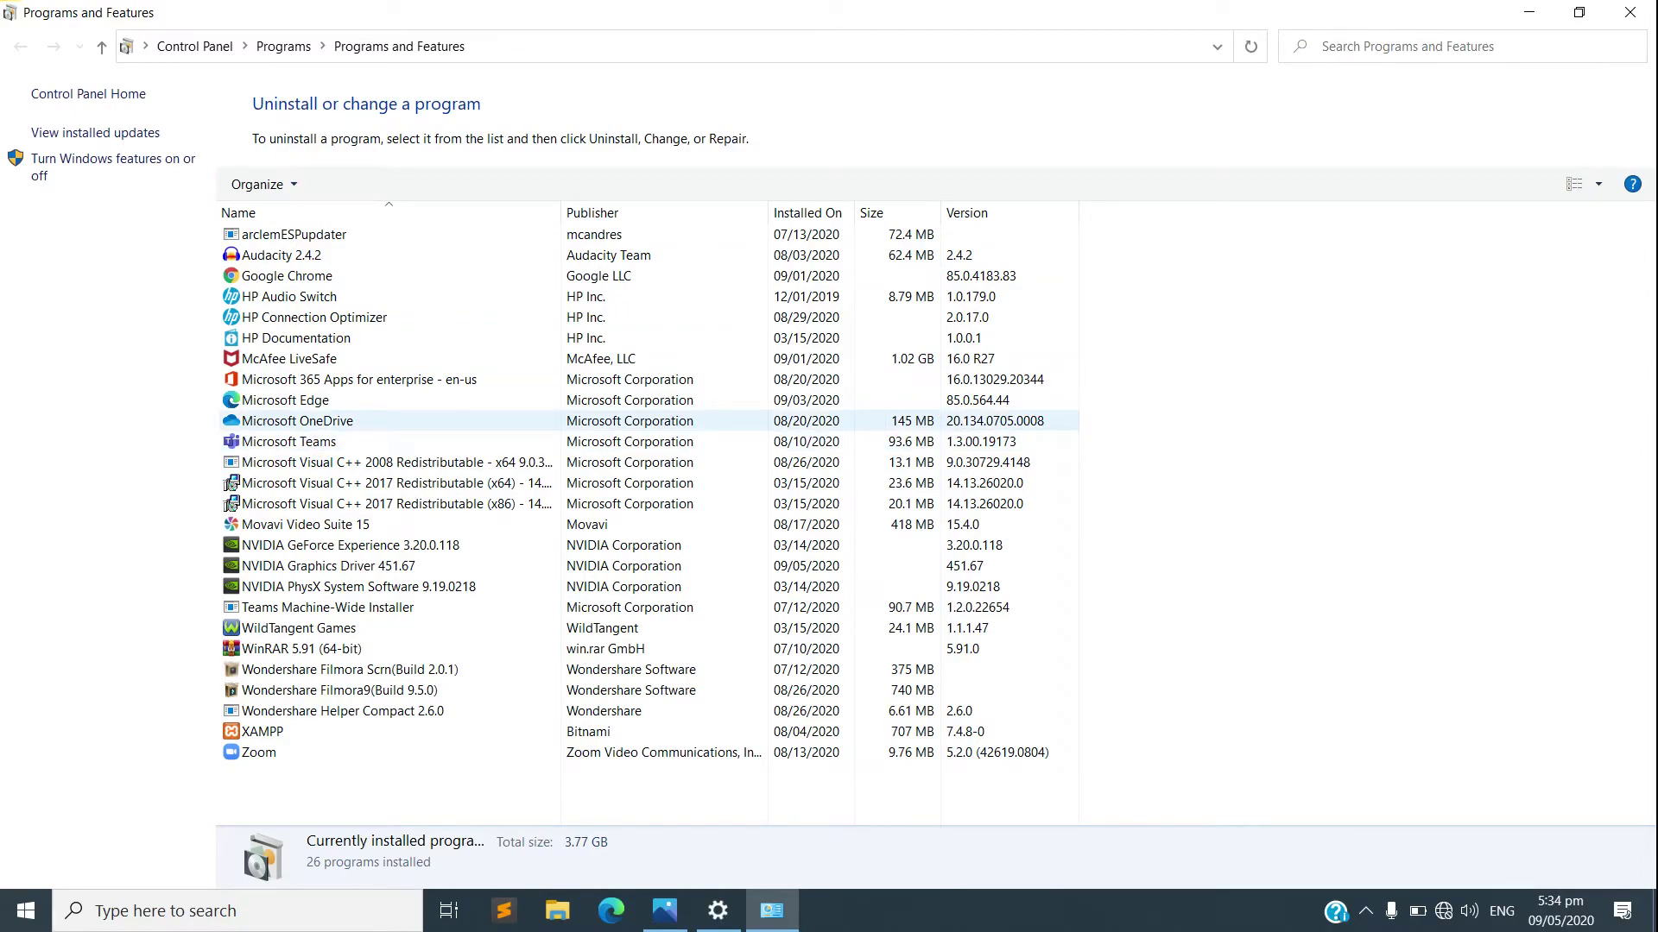
right_click(347, 423)
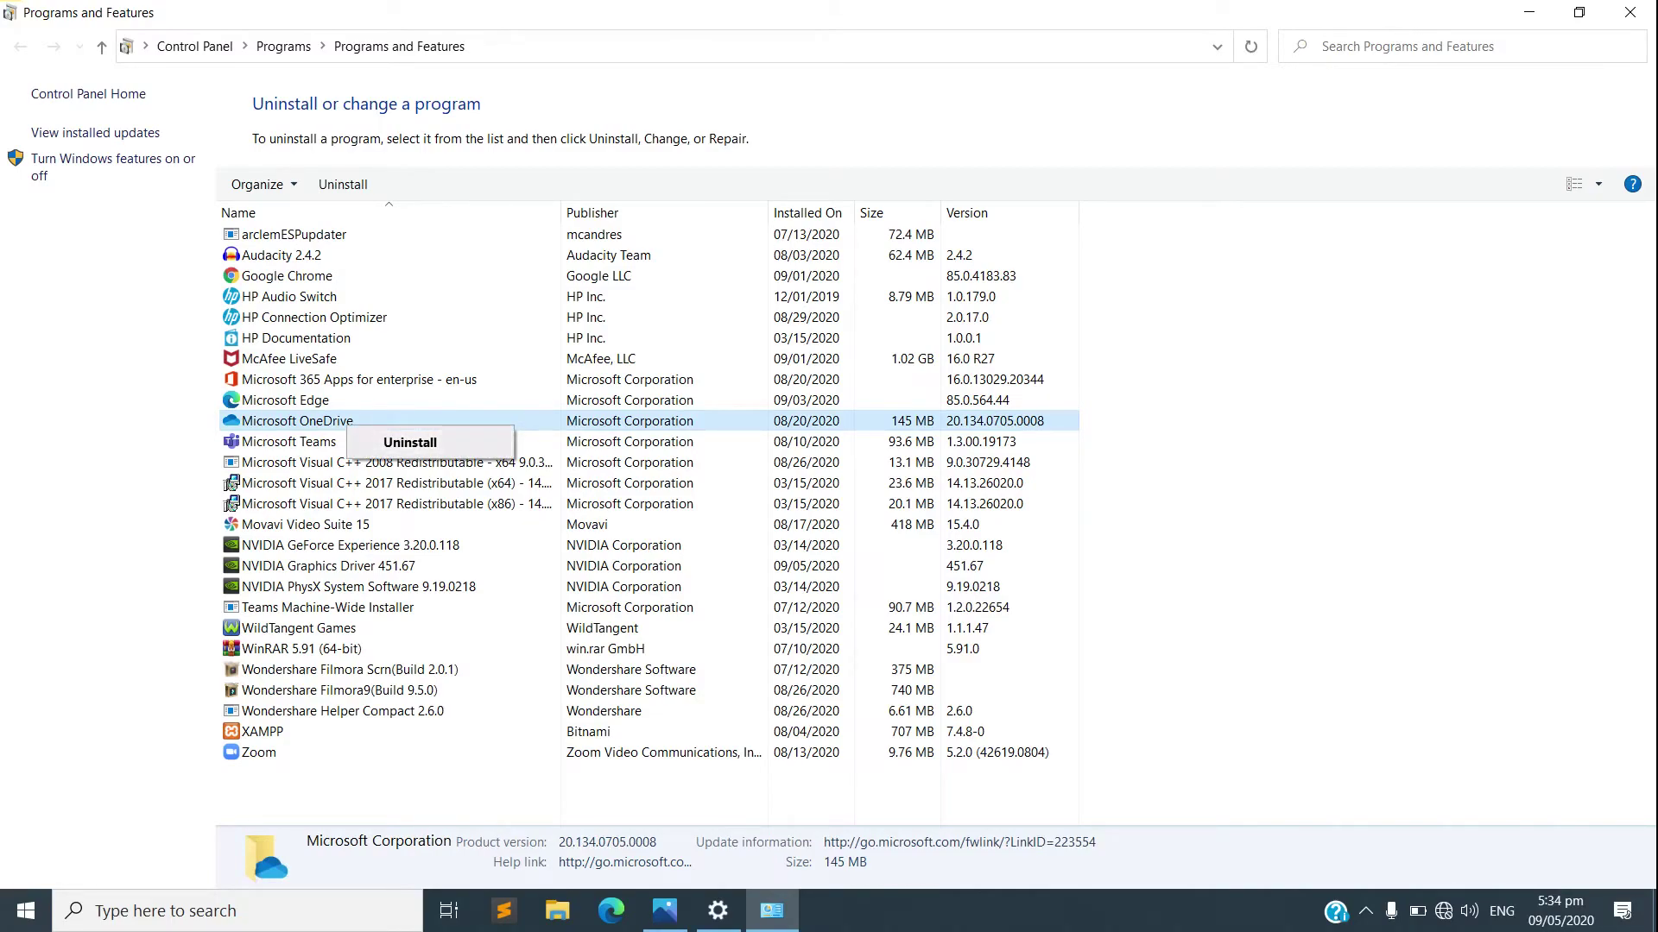
key(Return)
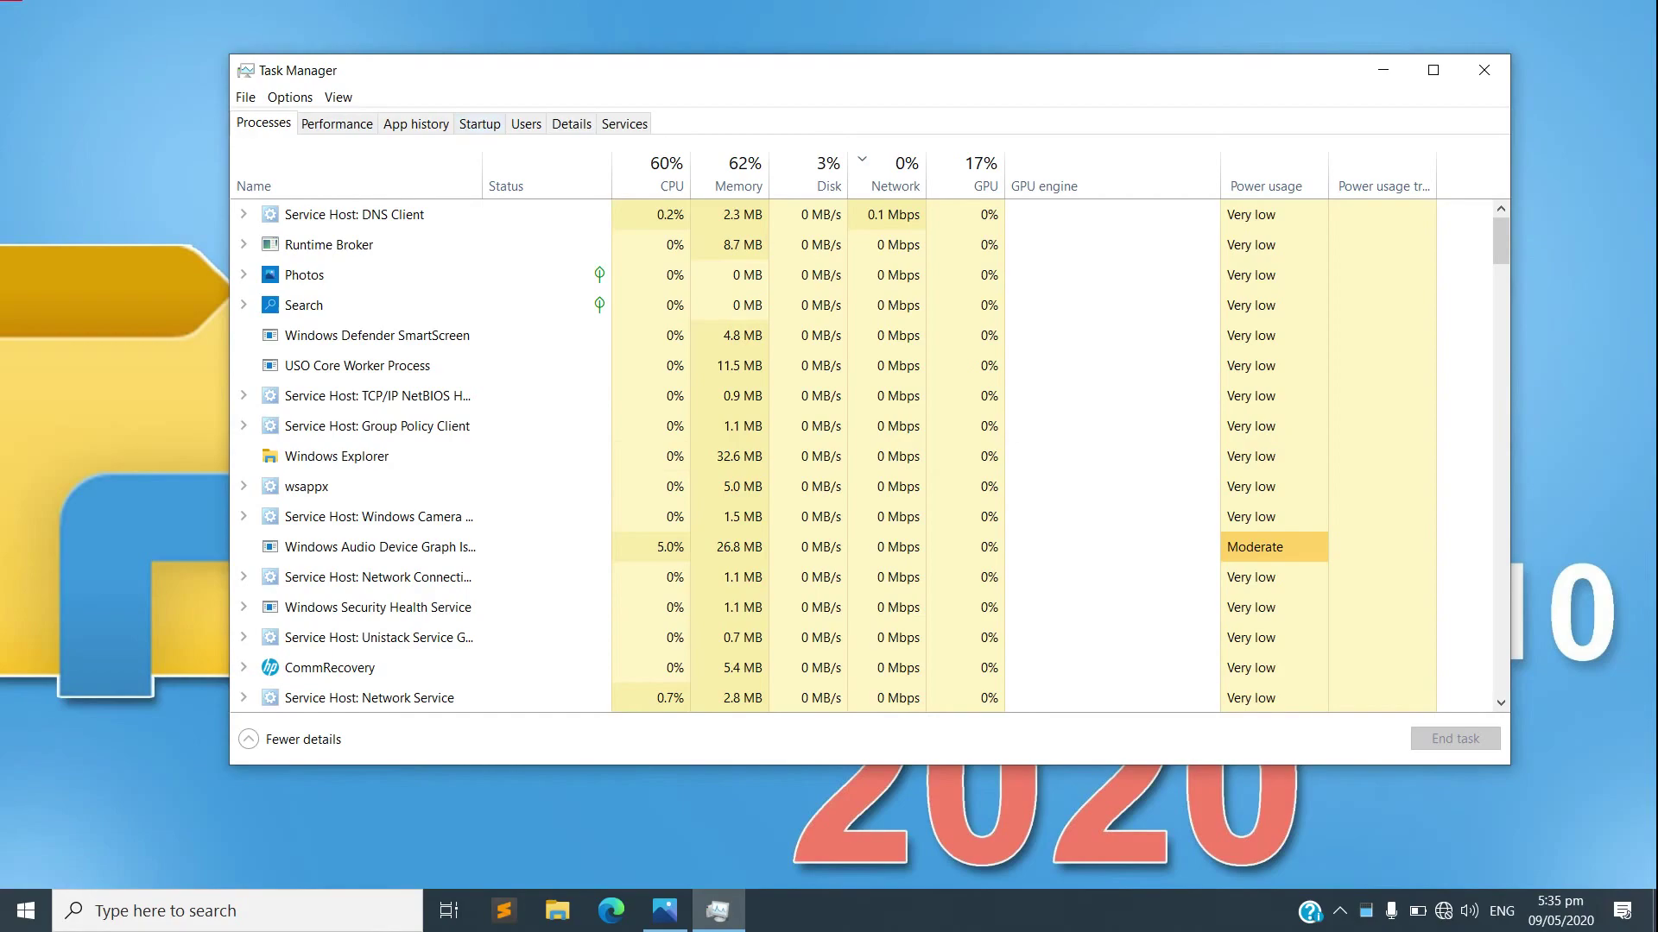
Step: Show Task Manager's Startup list of nine programs with their status and startup impact
click(479, 124)
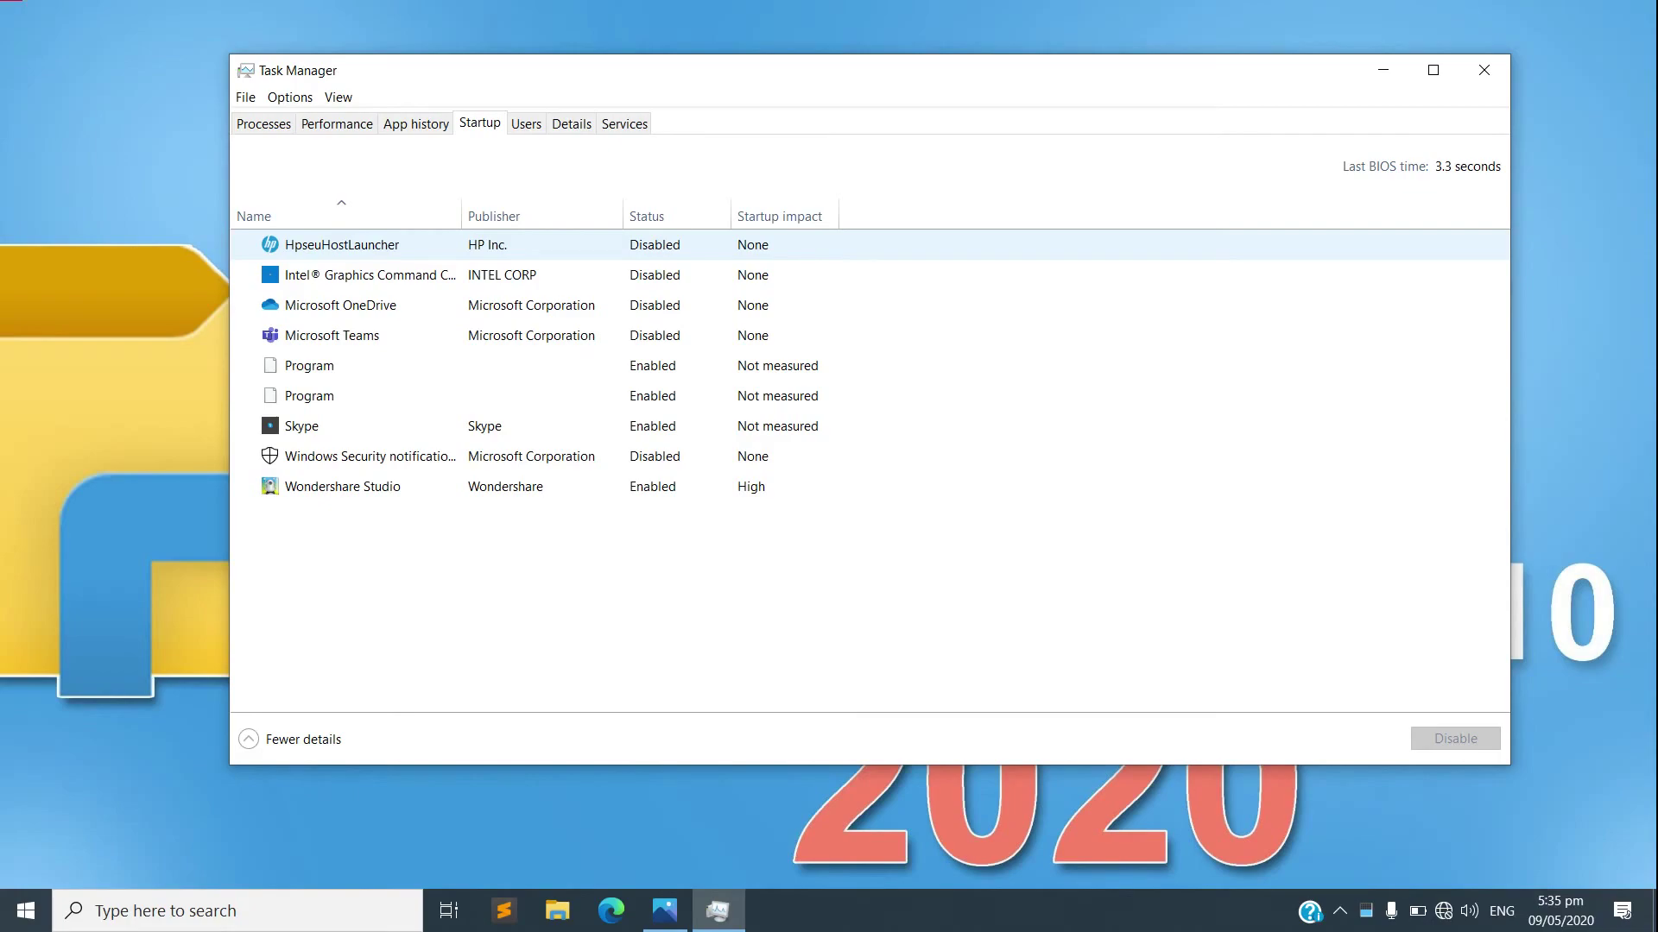
right_click(576, 246)
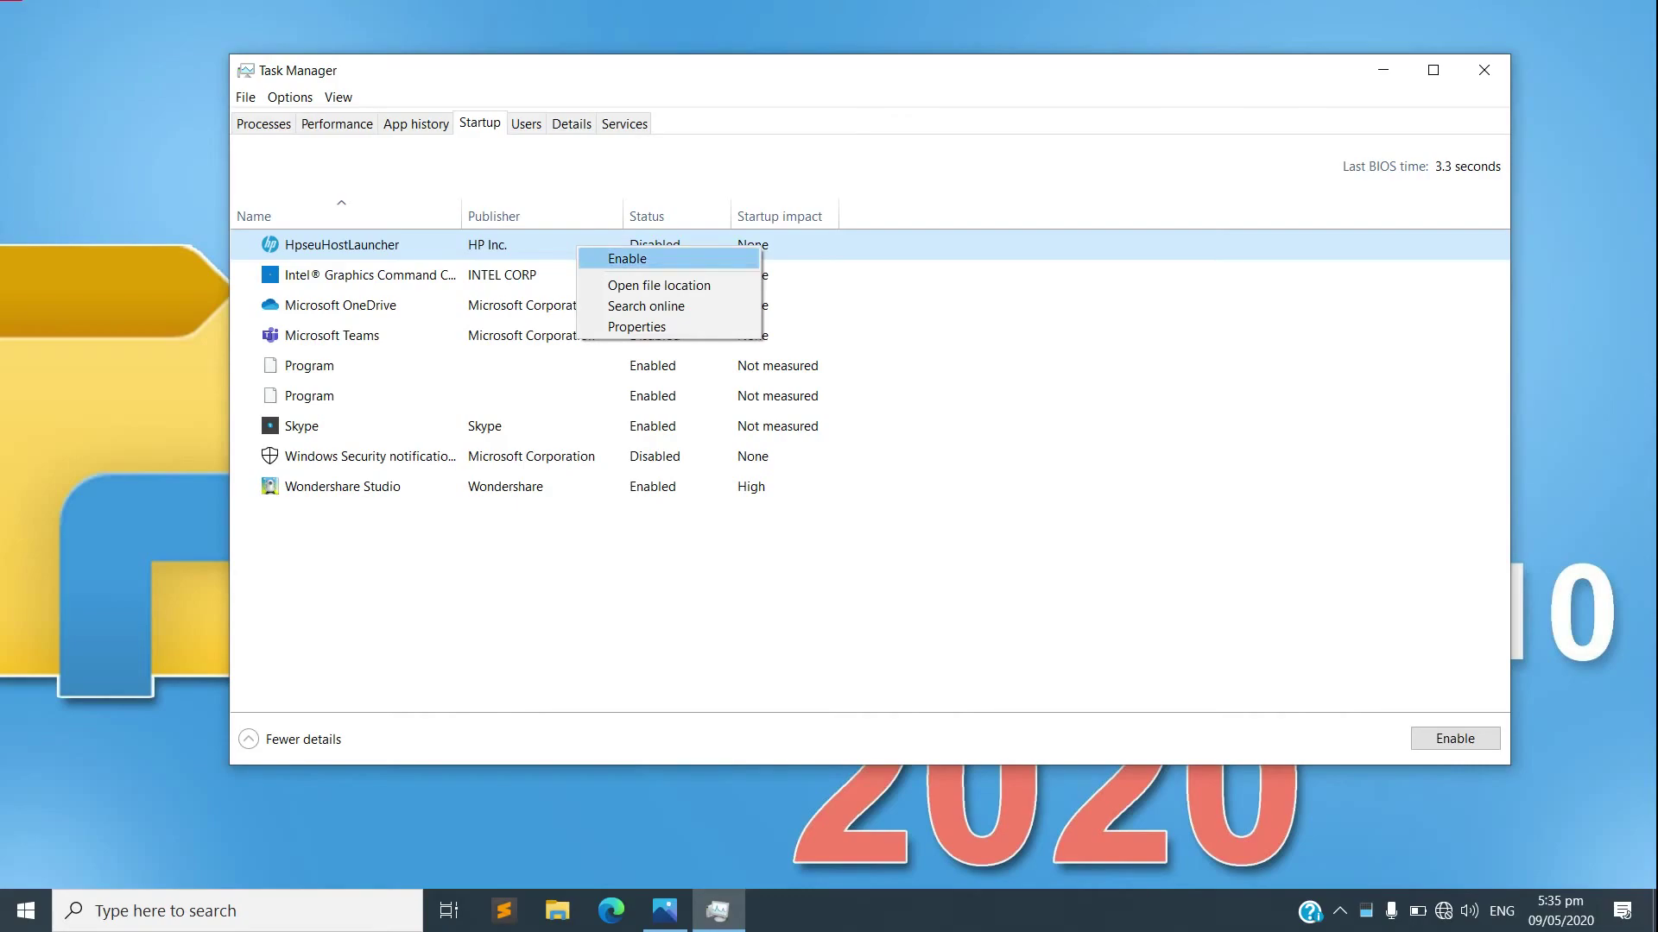
key(Escape)
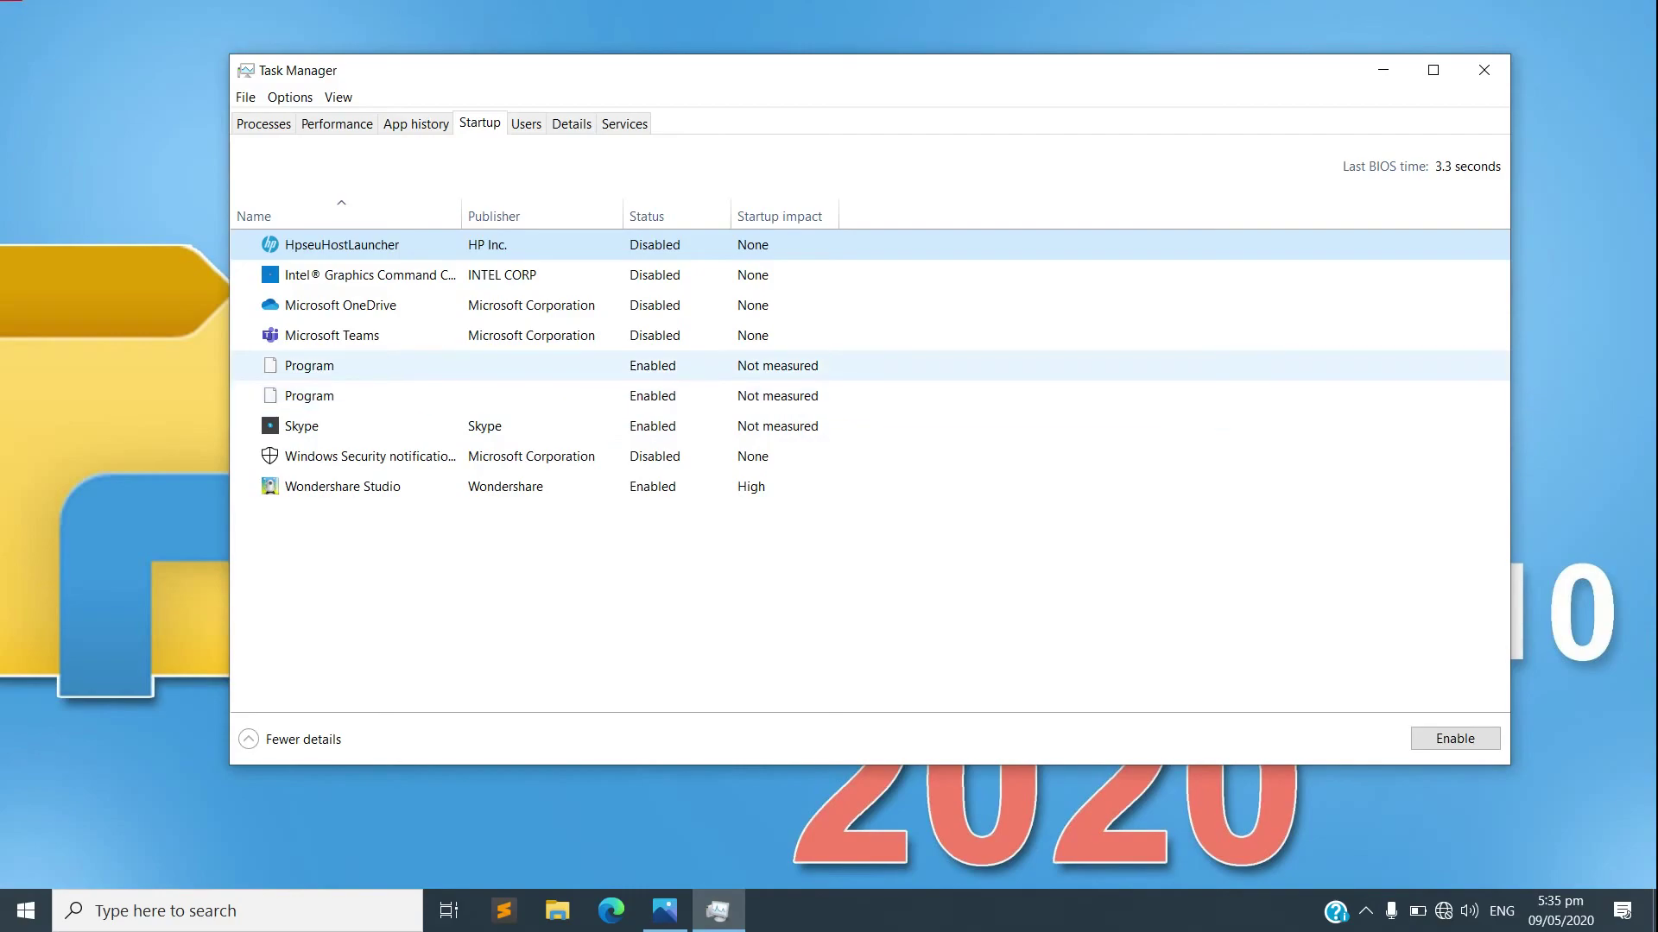
right_click(649, 366)
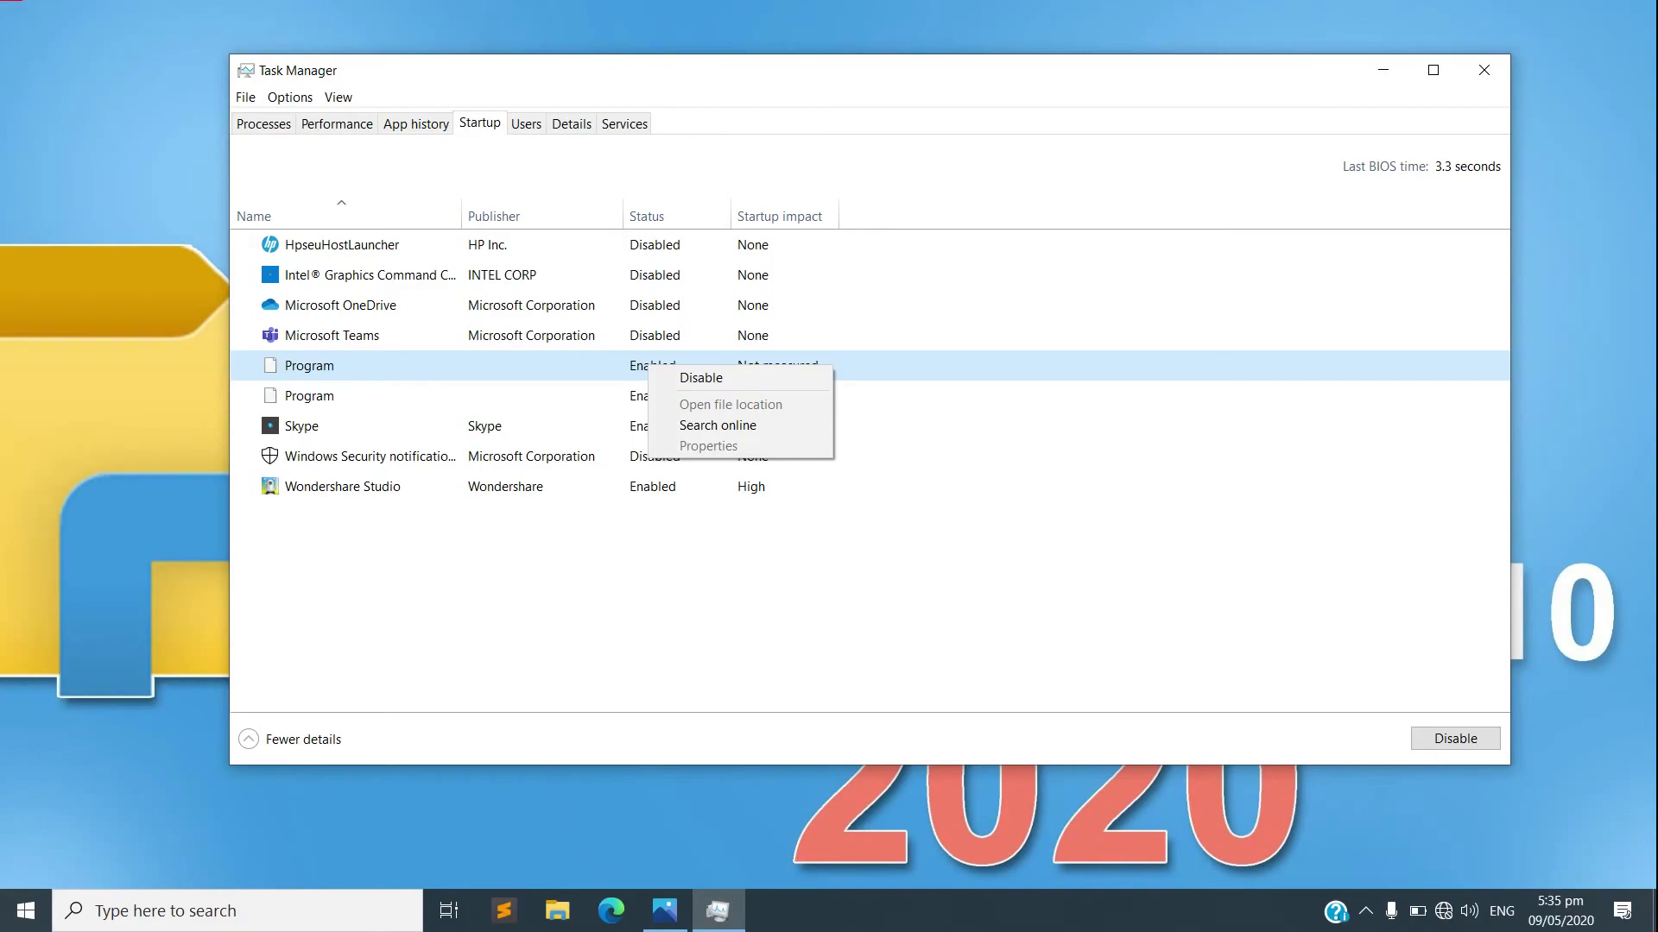
key(Escape)
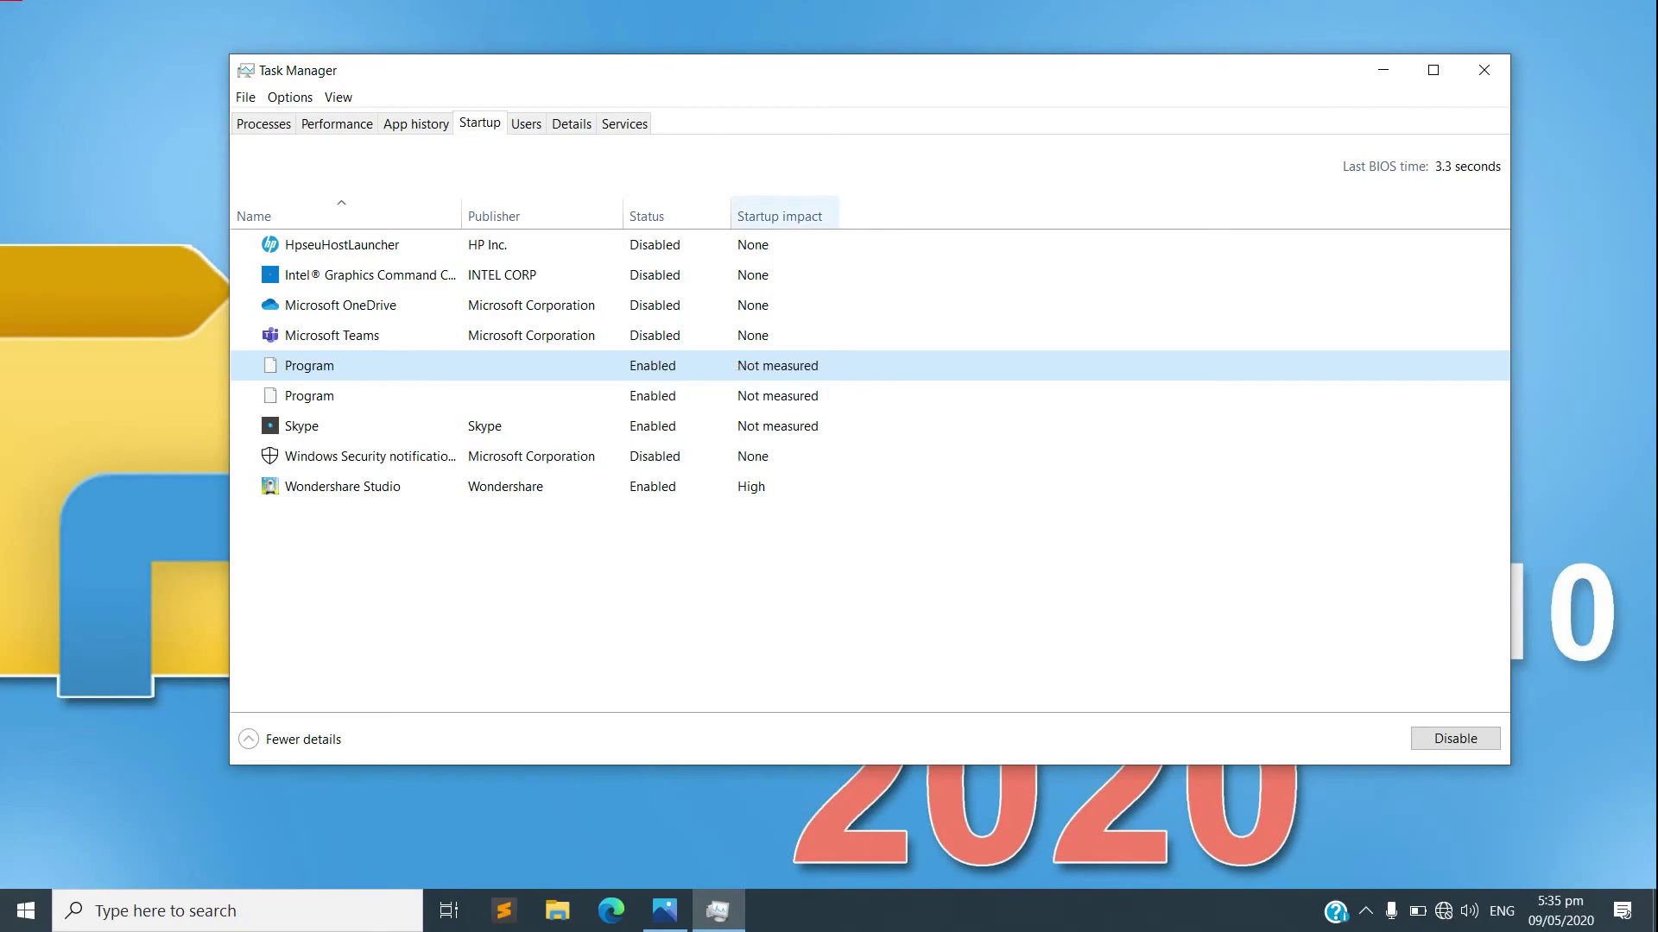